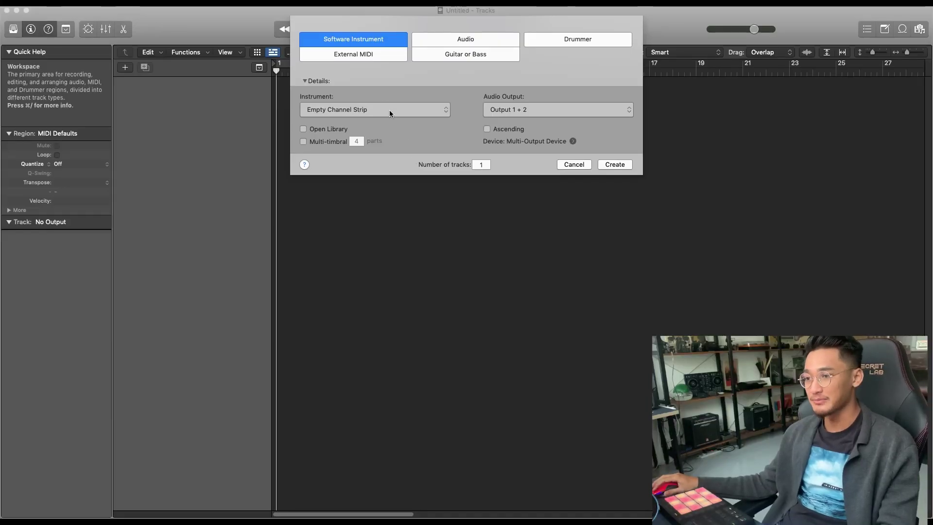
Create a new Software Instrument track with an Empty Channel Strip
click(406, 110)
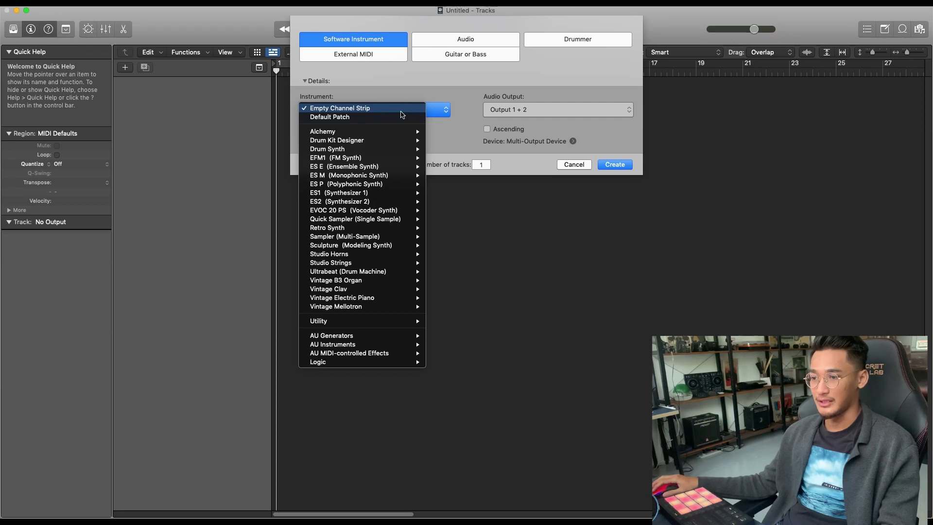
click(398, 108)
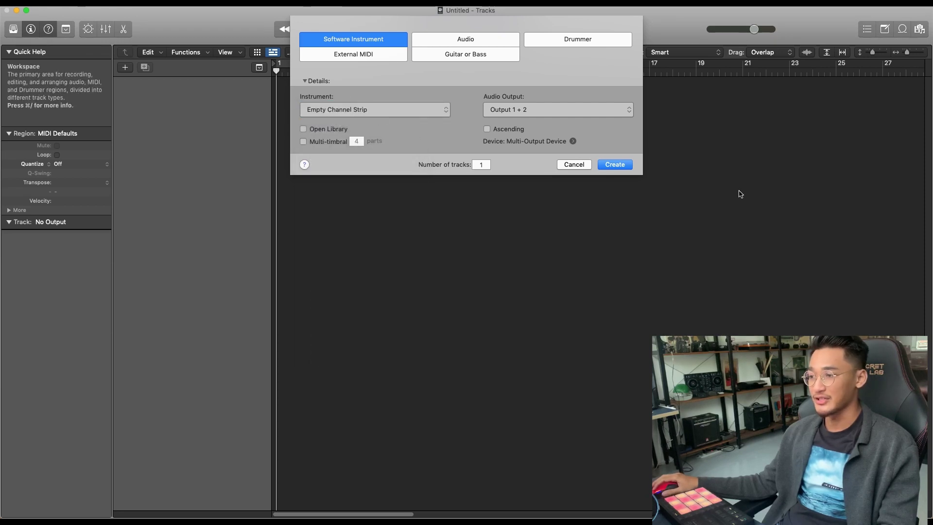
click(626, 167)
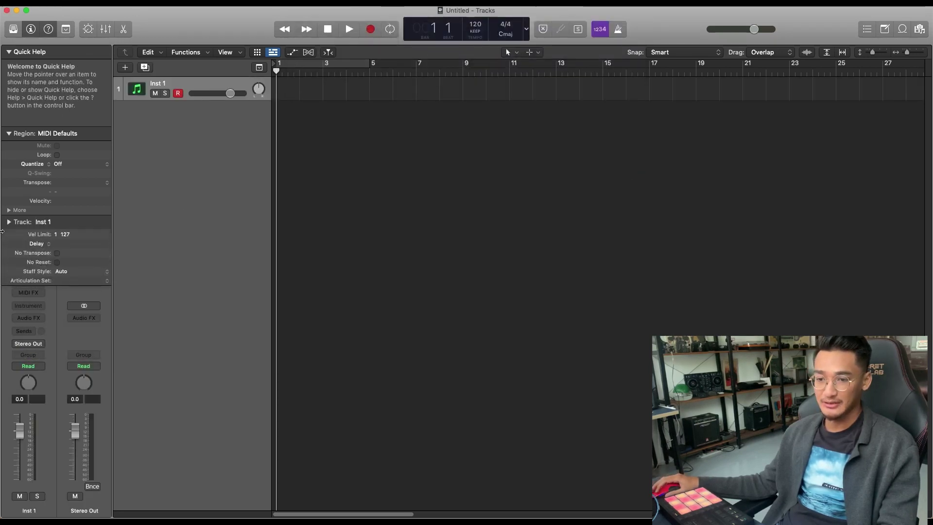
Load Drum Machine Designer with an Empty Kit into the track's Instrument slot
click(28, 306)
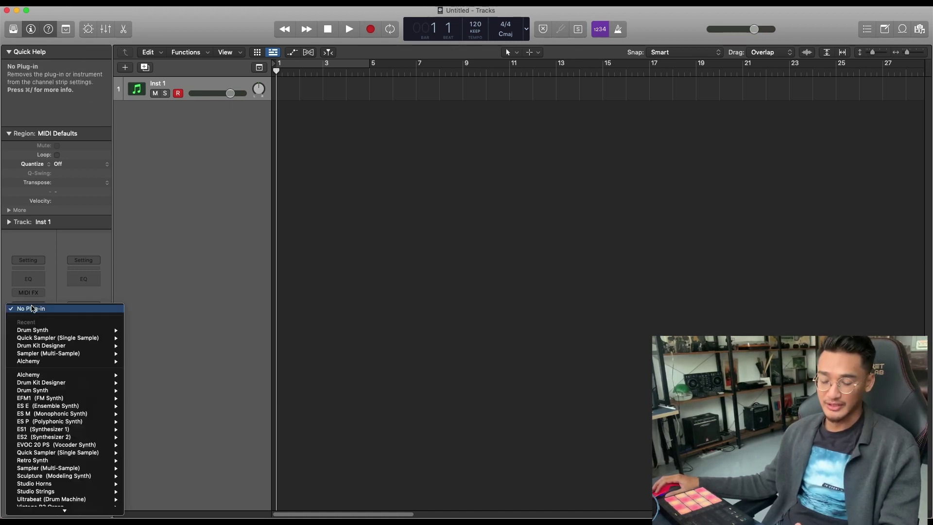
click(55, 287)
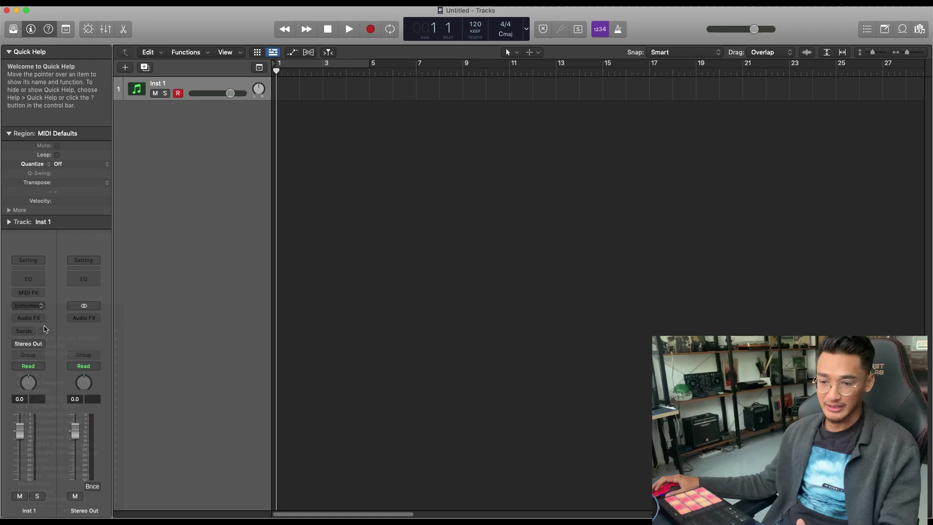
click(28, 306)
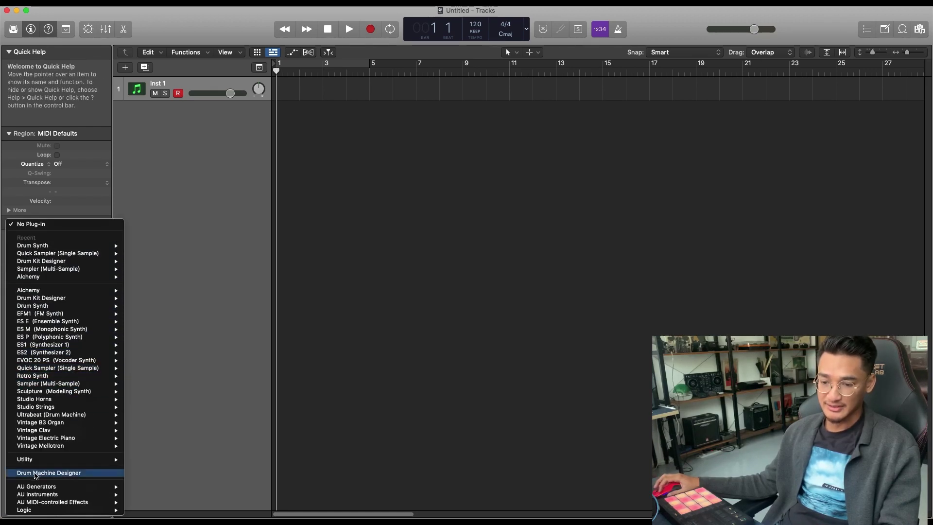
click(35, 473)
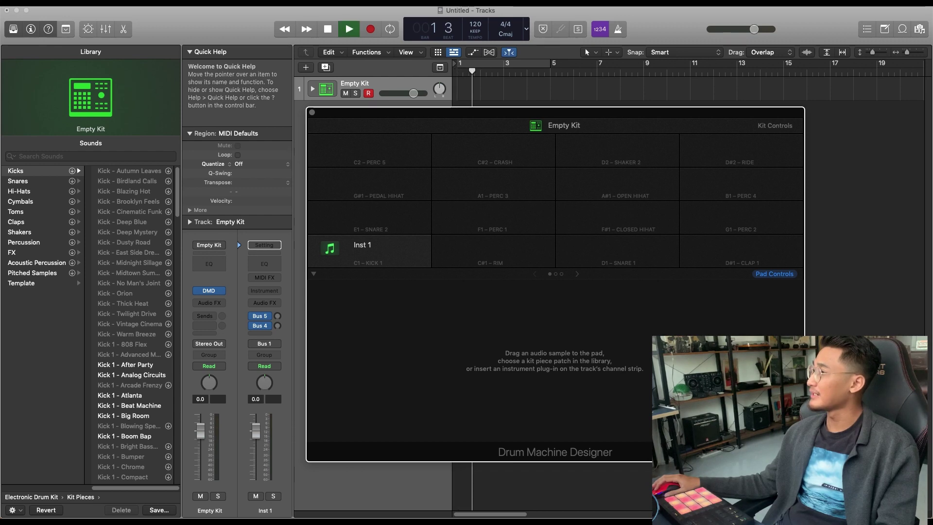
Drop a kick sample on KICK 1, a sample on RIM and five hi-hat samples, then close Drum Machine Designer
drag(438, 340, 364, 249)
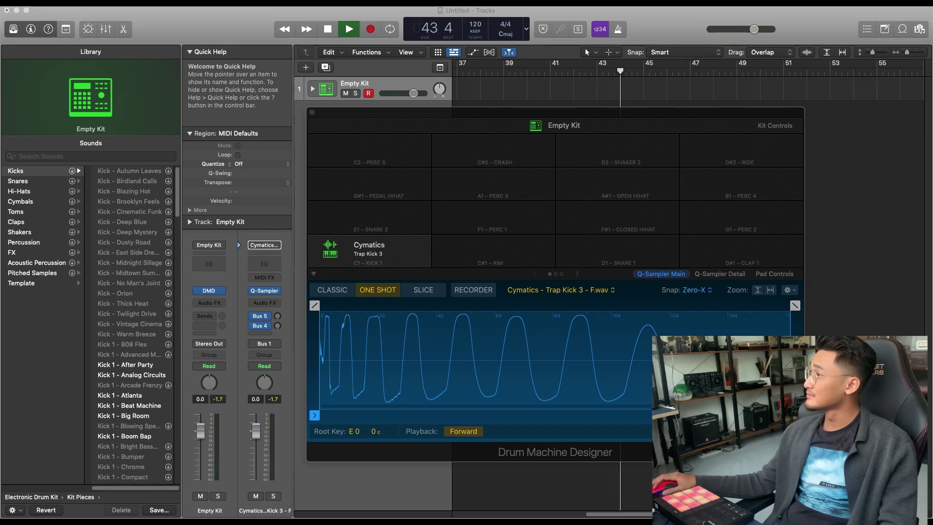
drag(705, 369, 503, 252)
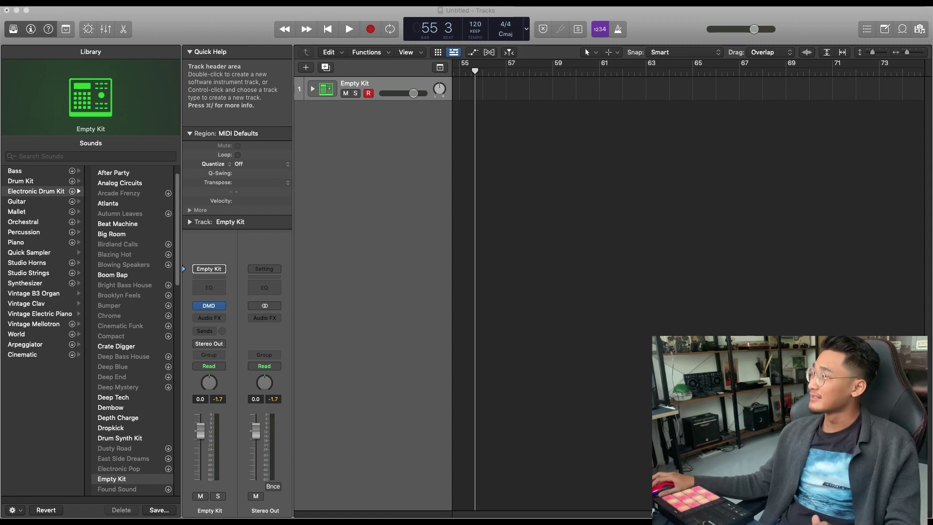
drag(777, 243, 334, 152)
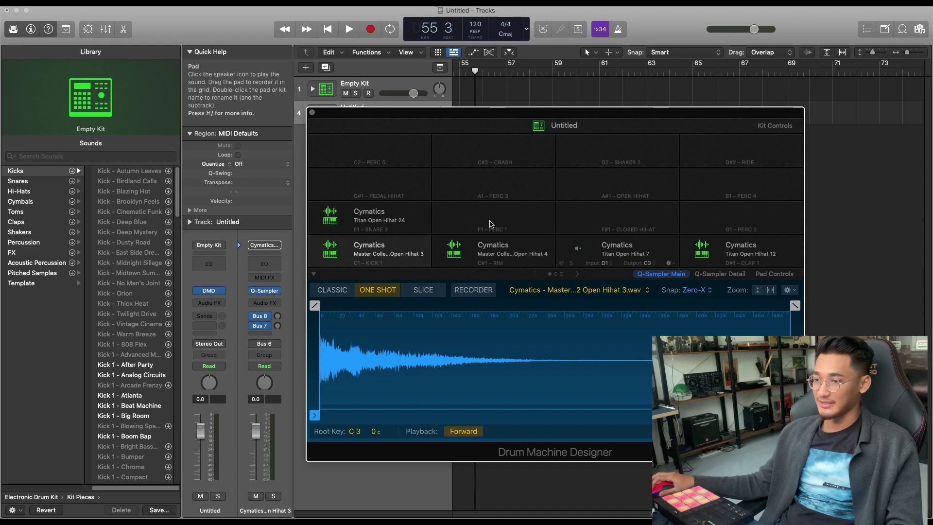
click(312, 113)
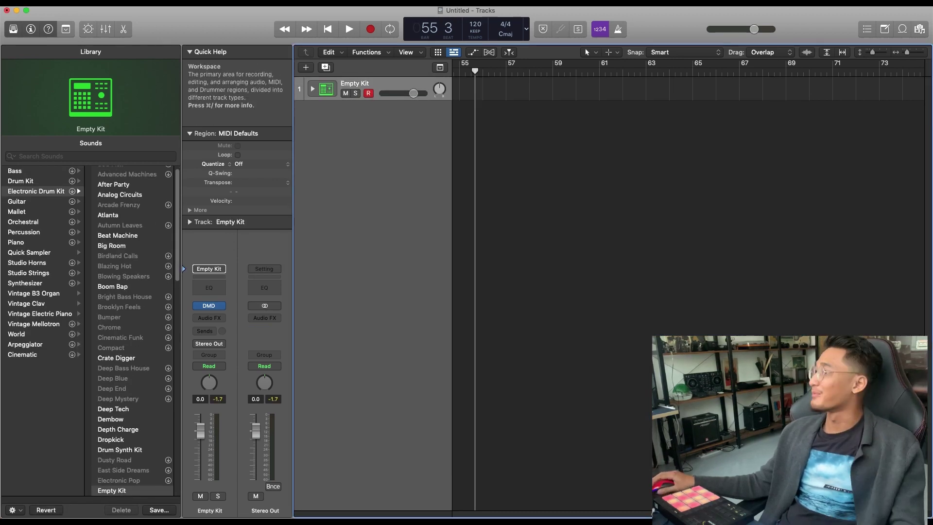
Expand the Empty Kit stack and create an empty pattern region at bar 1
click(313, 89)
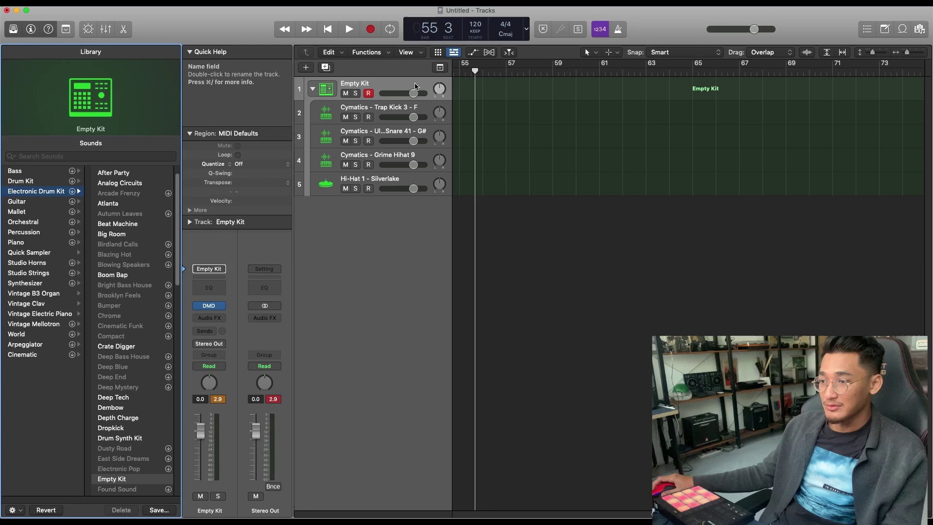
right_click(470, 86)
click(497, 190)
key(Return)
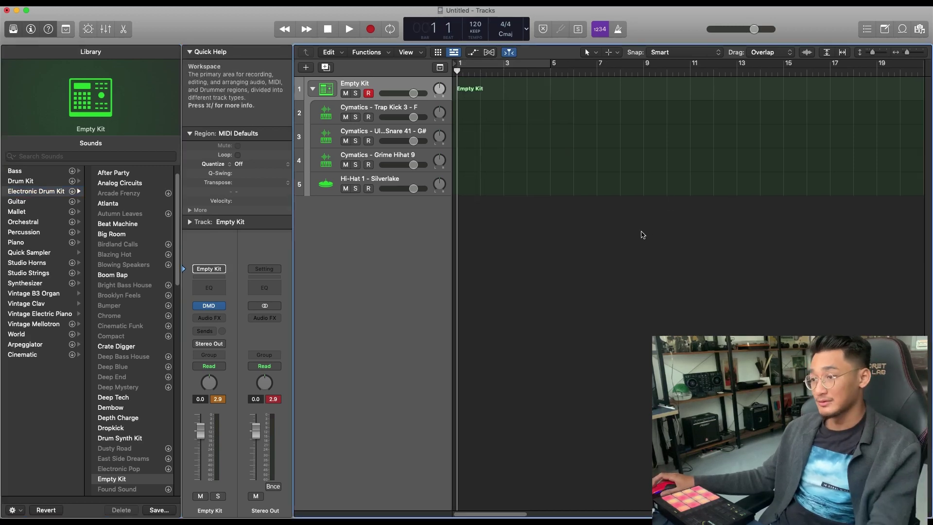
right_click(468, 88)
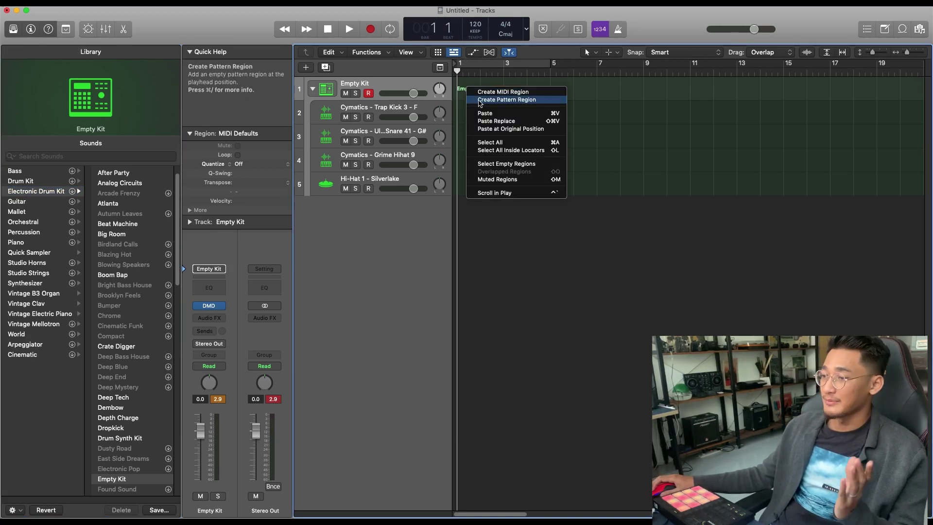
click(481, 100)
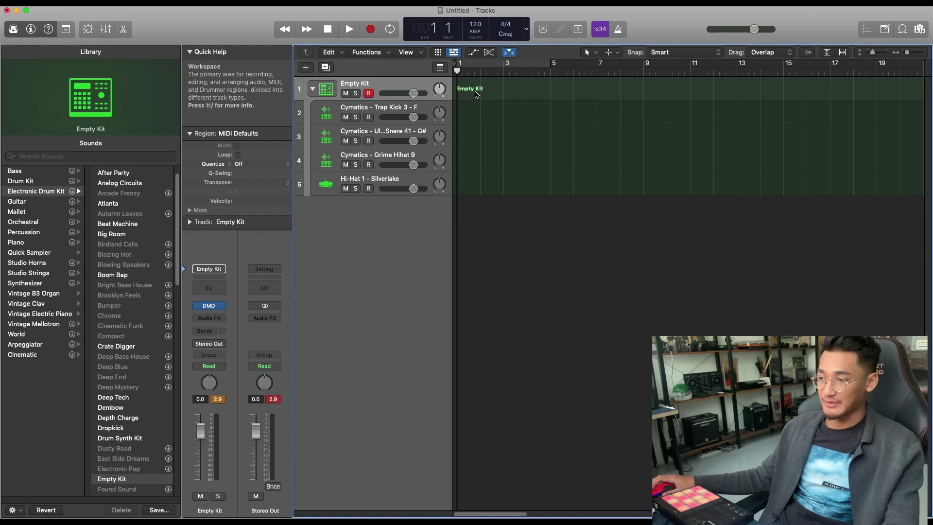
Open the pattern in Step Sequencer and try kick hits on steps 1, 5 and 13
double_click(476, 95)
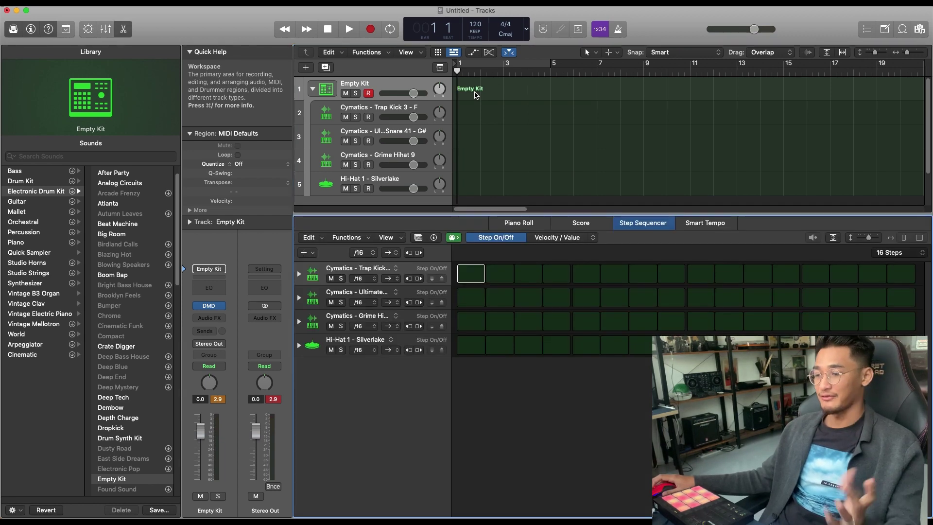
key(y)
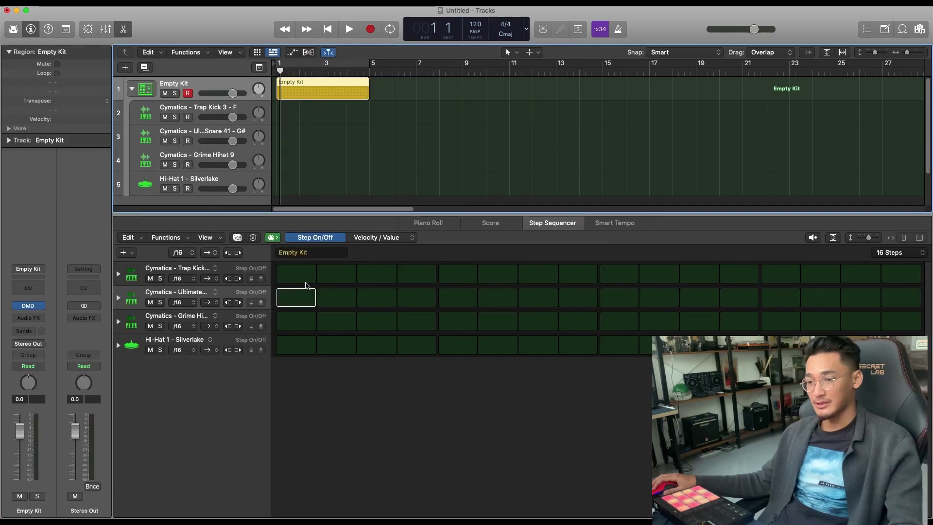
click(296, 274)
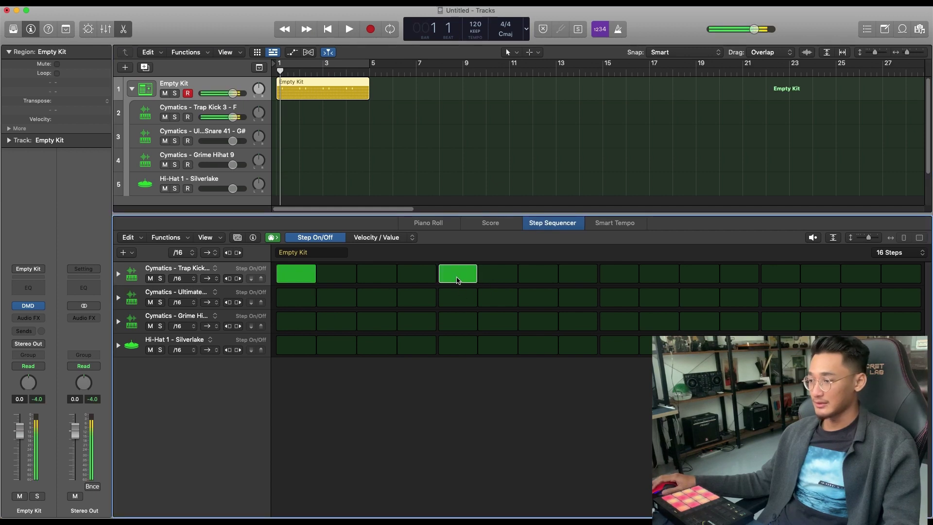
click(621, 278)
click(470, 274)
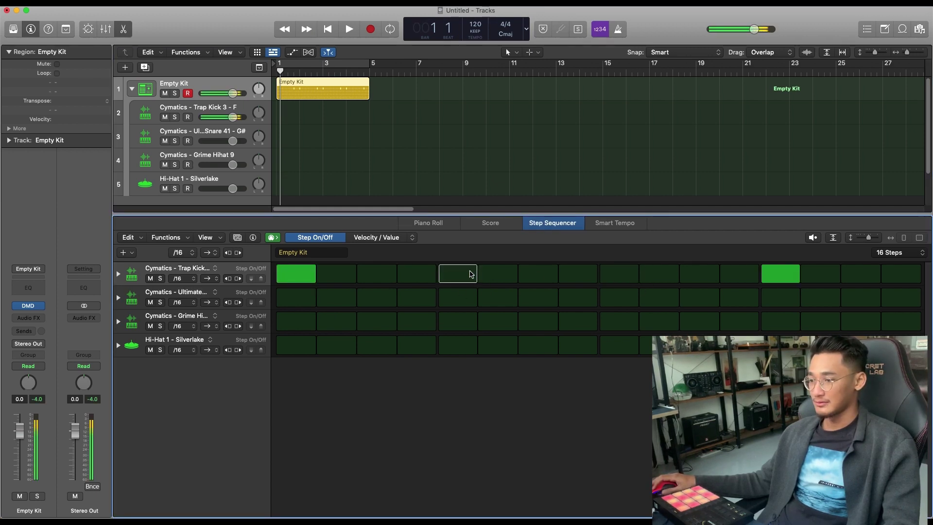
click(796, 281)
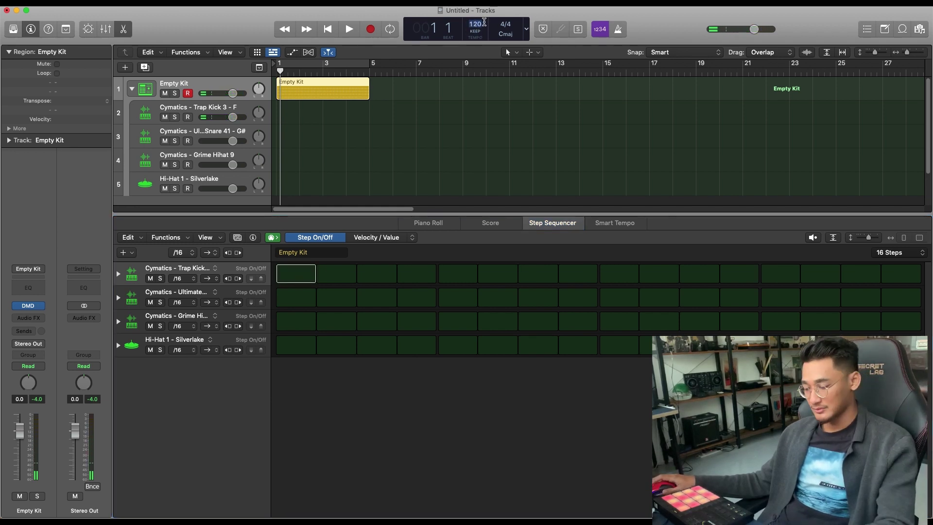
click(499, 189)
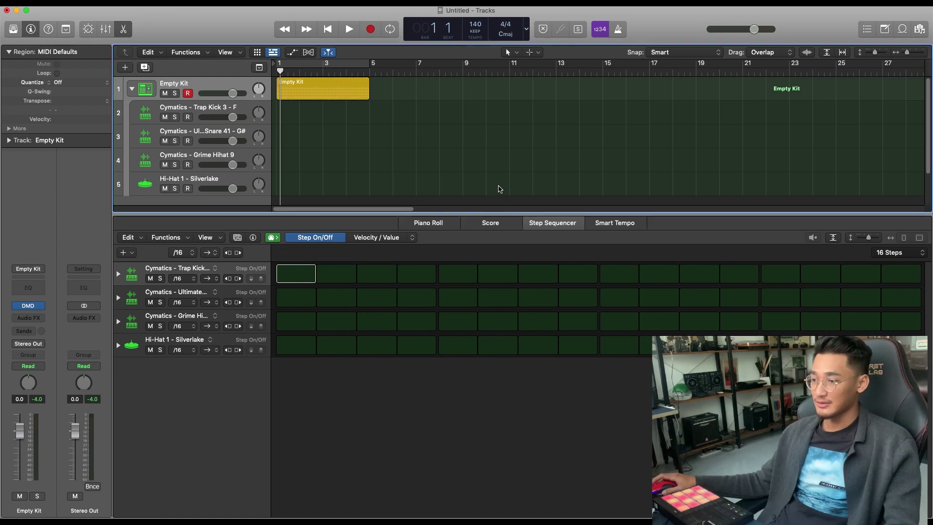
Loop playback and keep a kick on step 1 with a snare on step 9
click(305, 275)
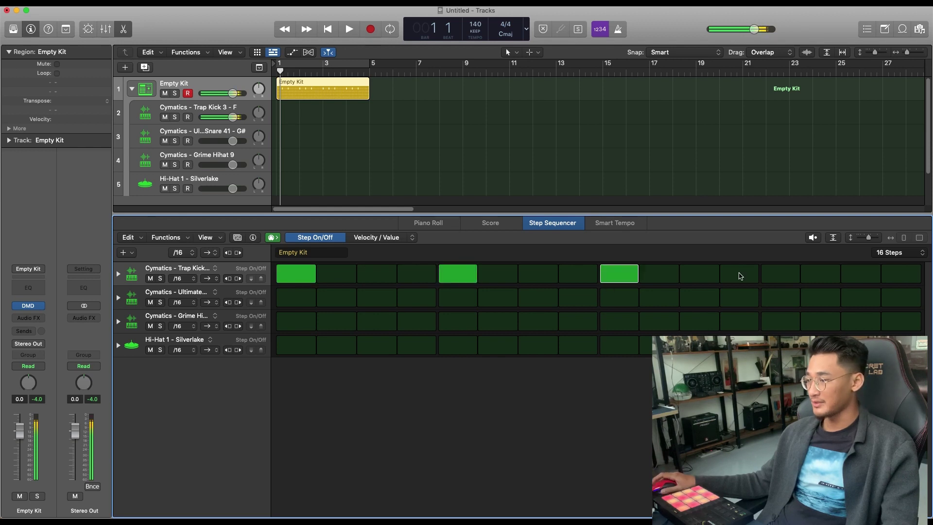
key(space)
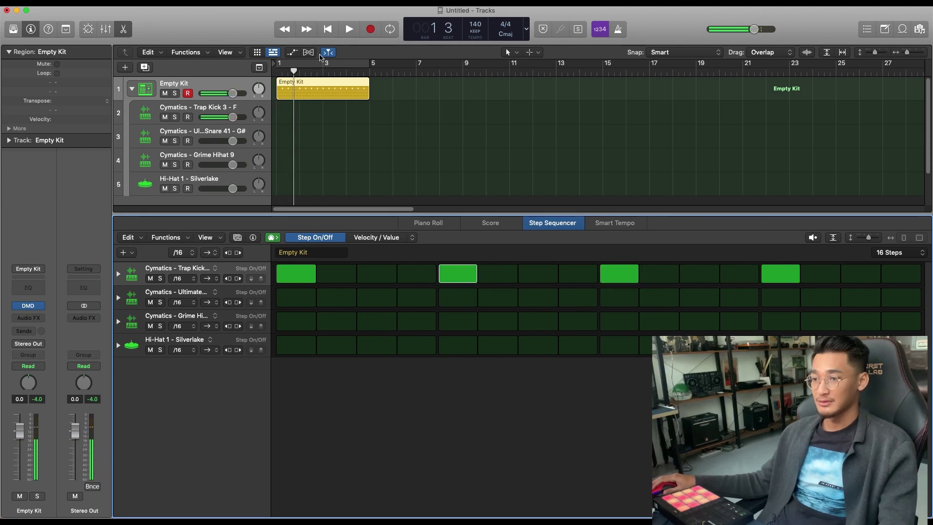
click(327, 68)
key(space)
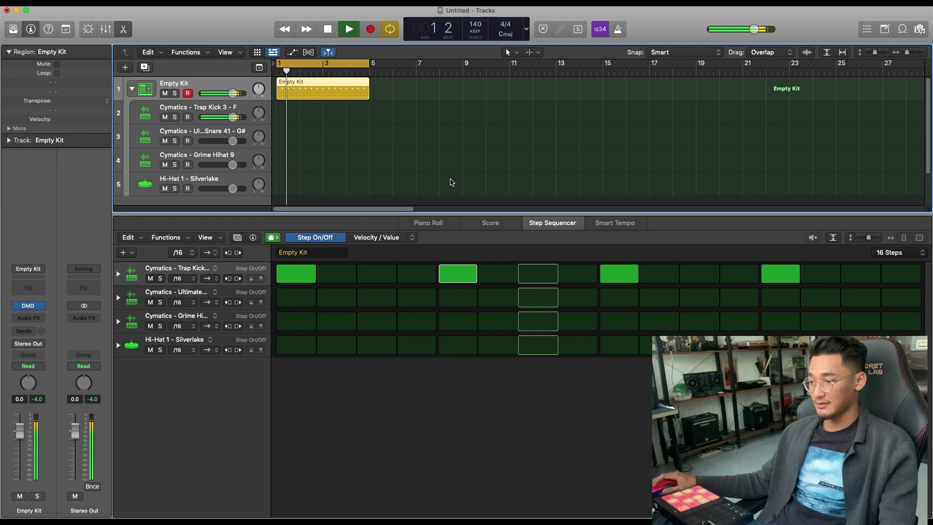
click(457, 277)
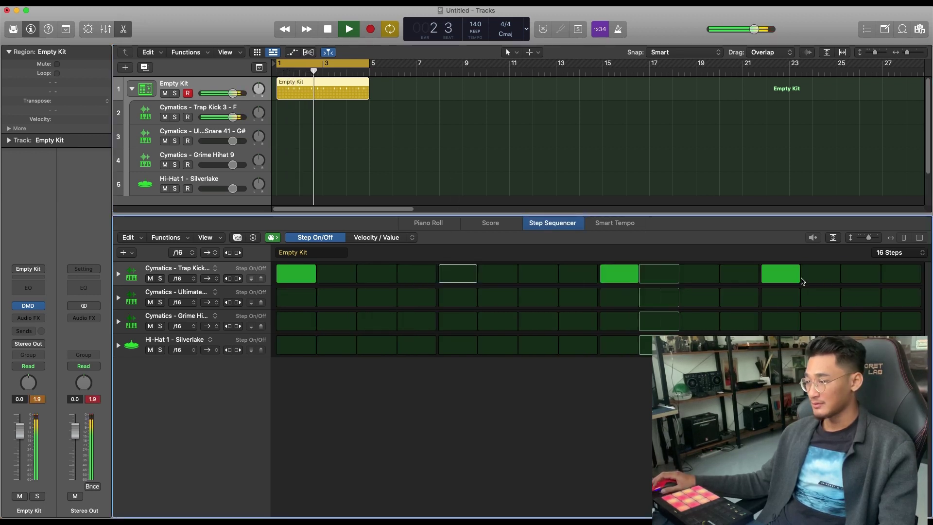
drag(797, 276, 484, 300)
click(615, 303)
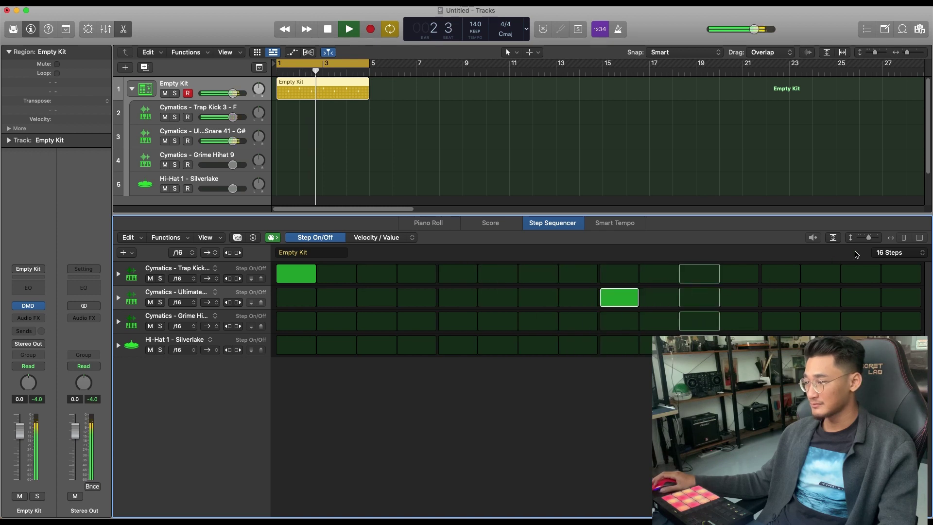
Set the pattern length to 32 steps and restart playback
key(space)
click(899, 252)
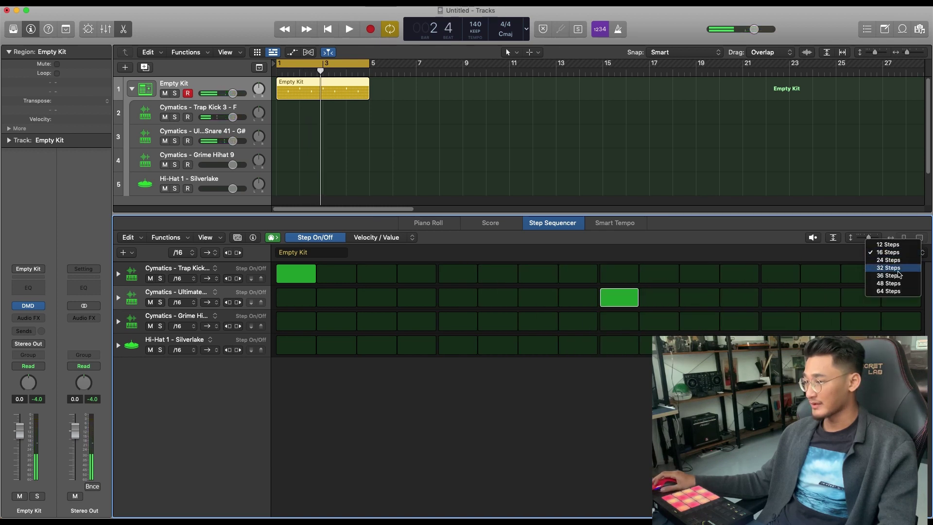
click(888, 267)
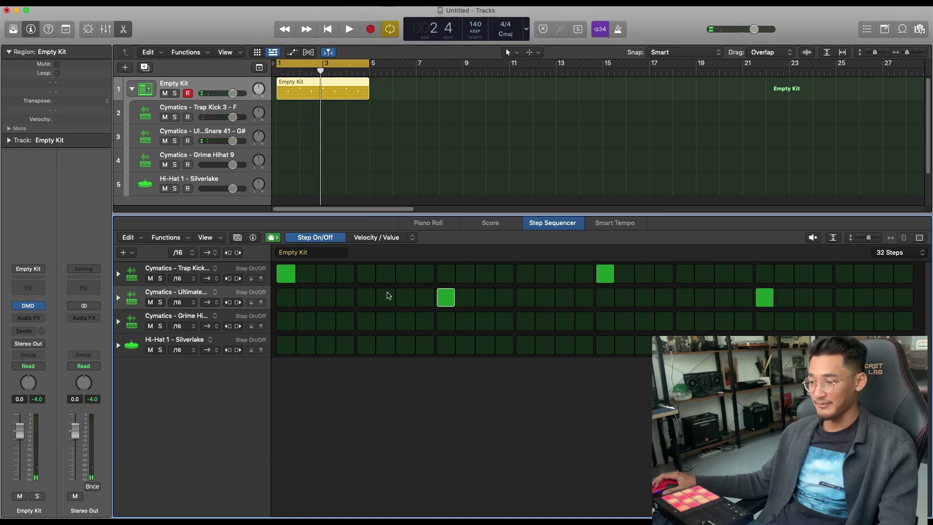
click(900, 253)
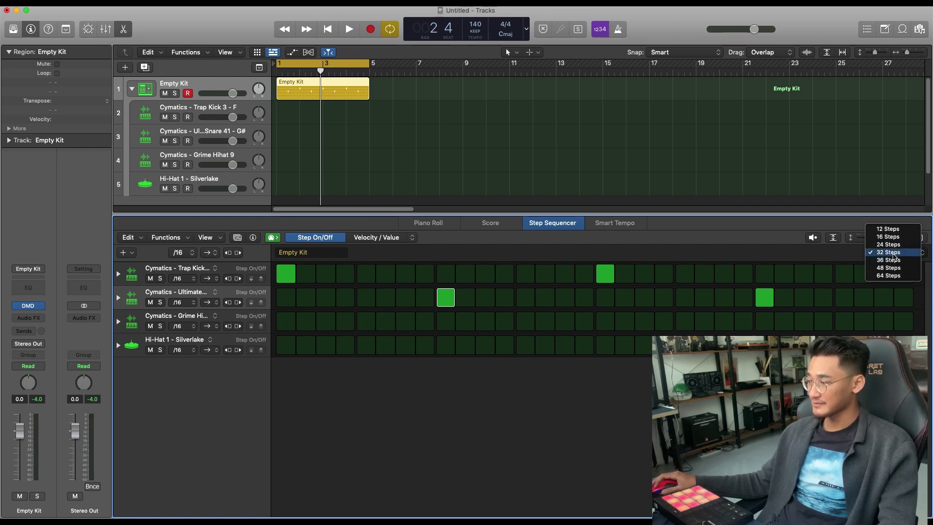
click(752, 271)
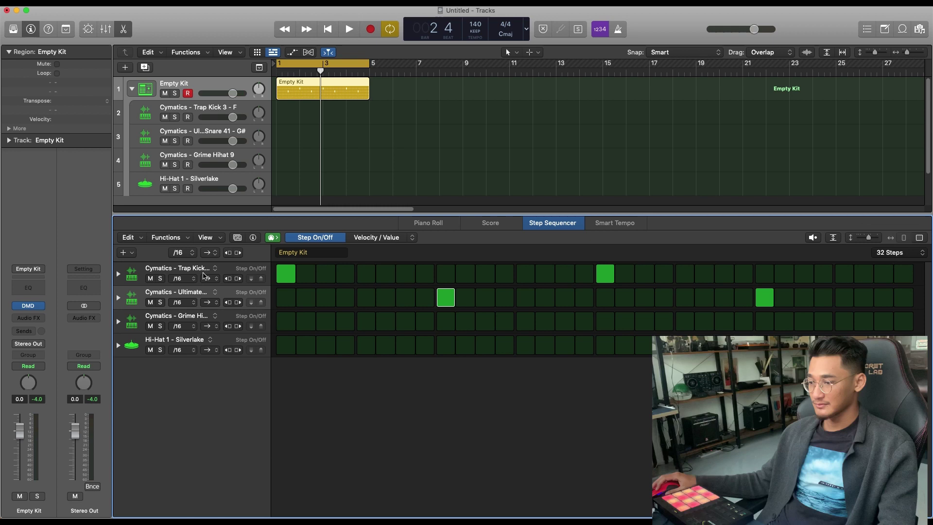
key(space)
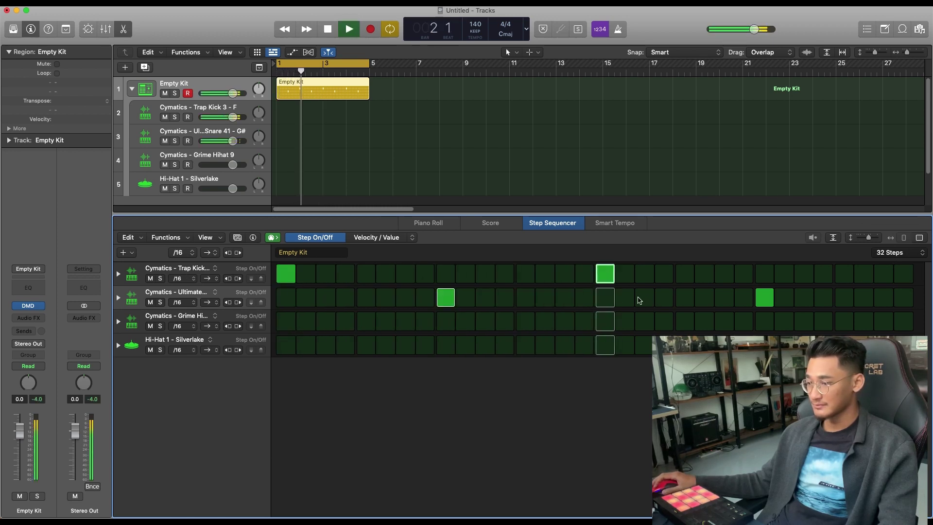
Add Trap Kick hits on steps 13, 21, 29 and 31
click(525, 273)
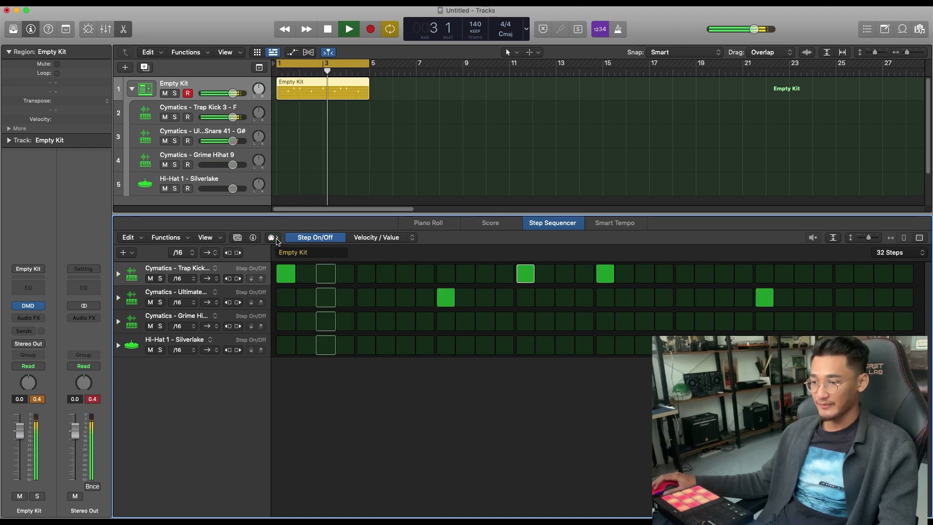
click(525, 274)
click(525, 275)
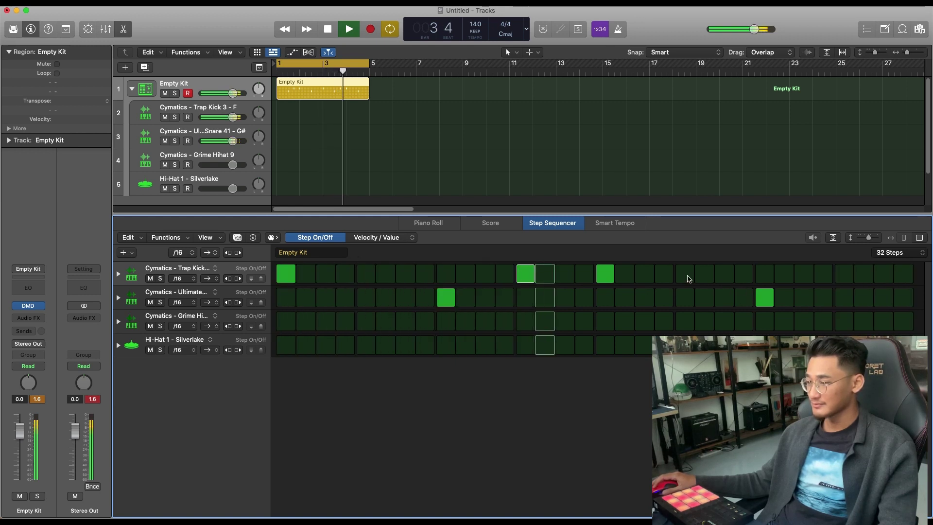
click(685, 274)
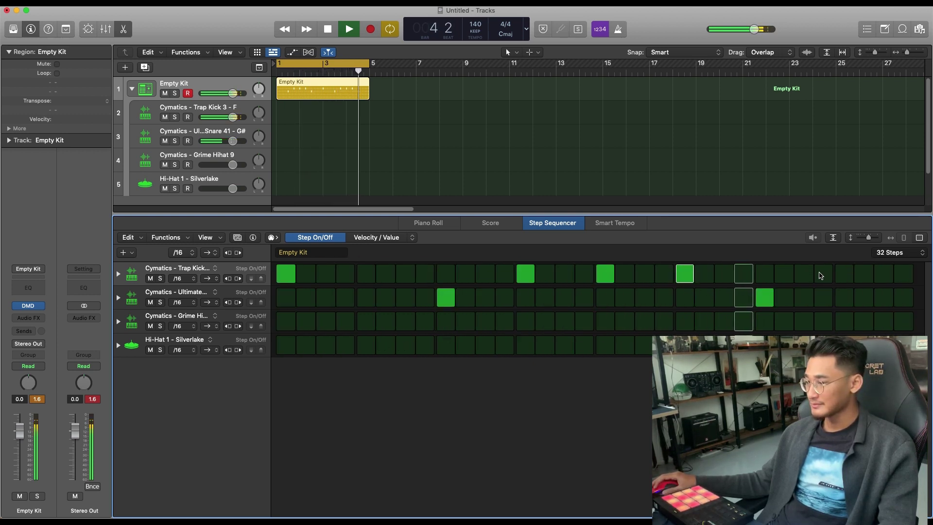
click(821, 275)
click(824, 275)
click(844, 275)
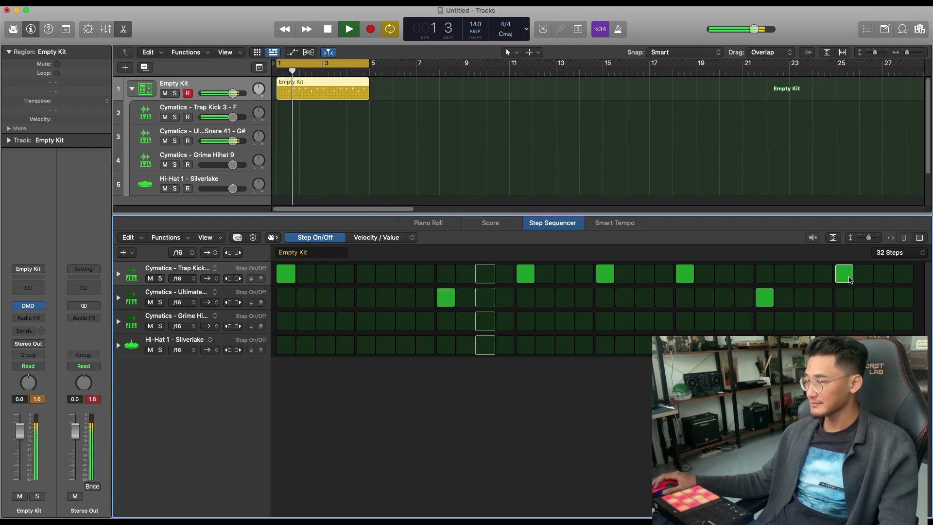
click(882, 276)
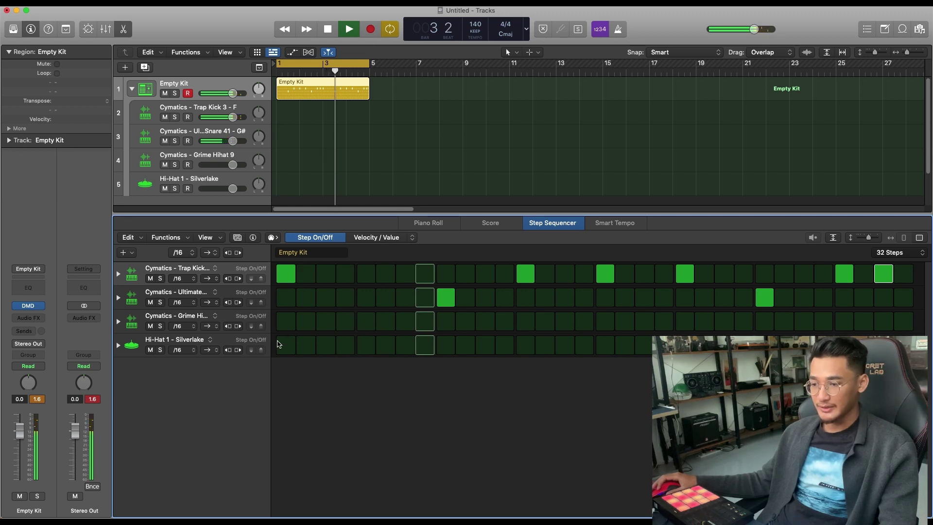
Paint trial hits along the Grime Hihat and Hi-Hat 1 rows, undoing the first attempt
mouse_move(285, 324)
mouse_down()
mouse_move(726, 329)
mouse_move(747, 327)
mouse_move(754, 308)
mouse_move(809, 313)
mouse_move(789, 319)
mouse_up()
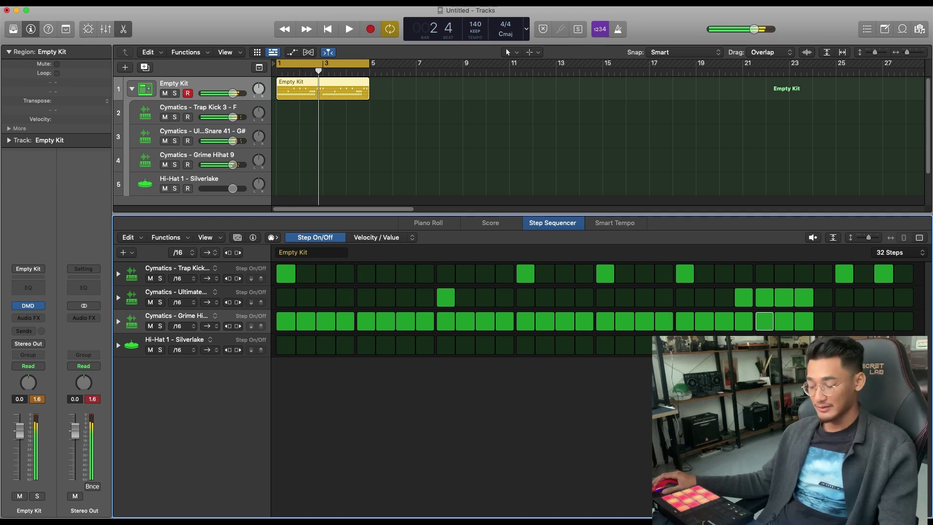
key(super+z)
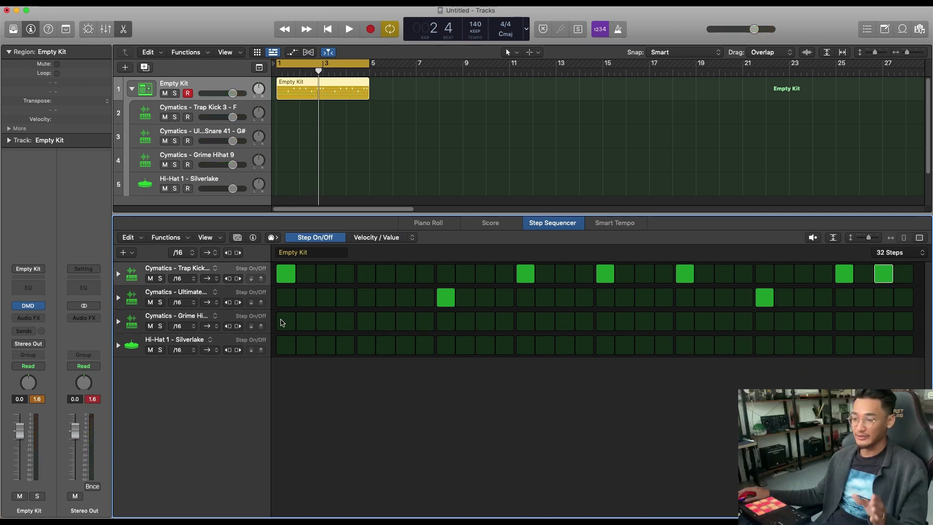
click(283, 323)
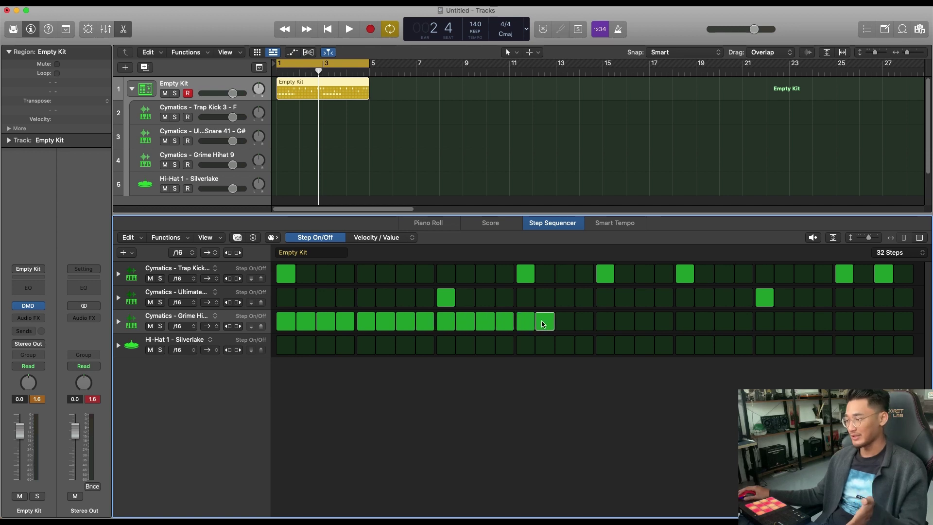
mouse_move(603, 334)
mouse_down()
mouse_move(626, 341)
mouse_move(632, 329)
mouse_move(666, 343)
mouse_move(678, 329)
mouse_move(701, 347)
mouse_move(724, 313)
mouse_up()
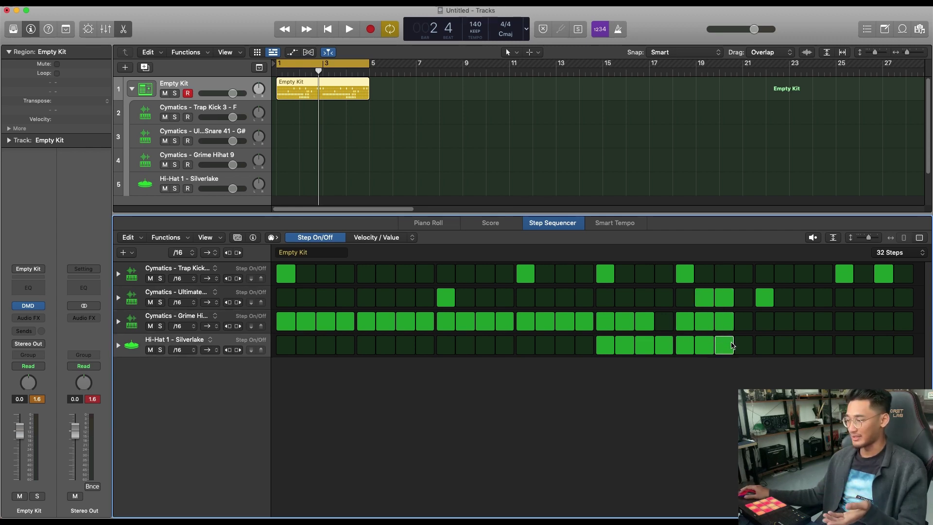
Erase most of the trial hits from the hi-hat rows
drag(720, 295, 705, 297)
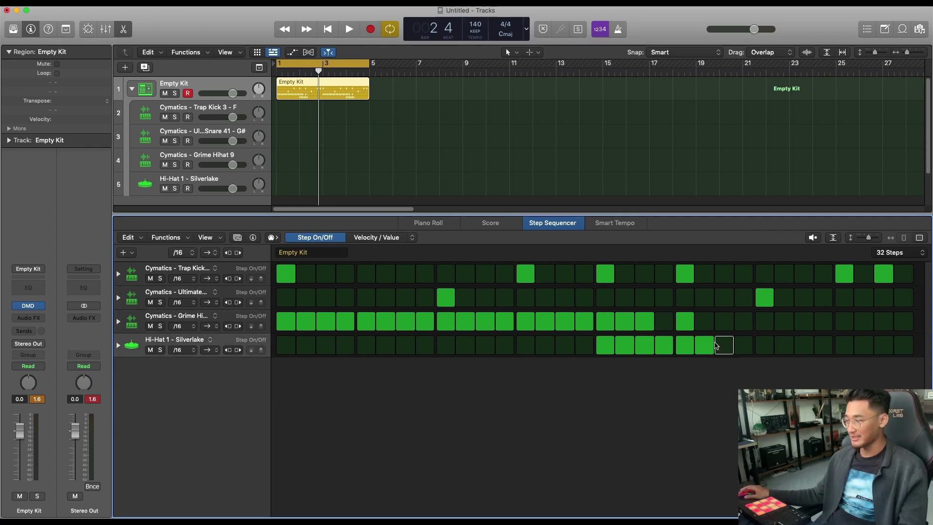
mouse_move(722, 344)
mouse_down()
mouse_move(677, 327)
mouse_move(645, 322)
mouse_up()
drag(605, 345, 683, 344)
drag(624, 322, 545, 321)
mouse_move(645, 332)
mouse_down()
mouse_move(335, 339)
mouse_move(287, 327)
mouse_move(457, 322)
mouse_up()
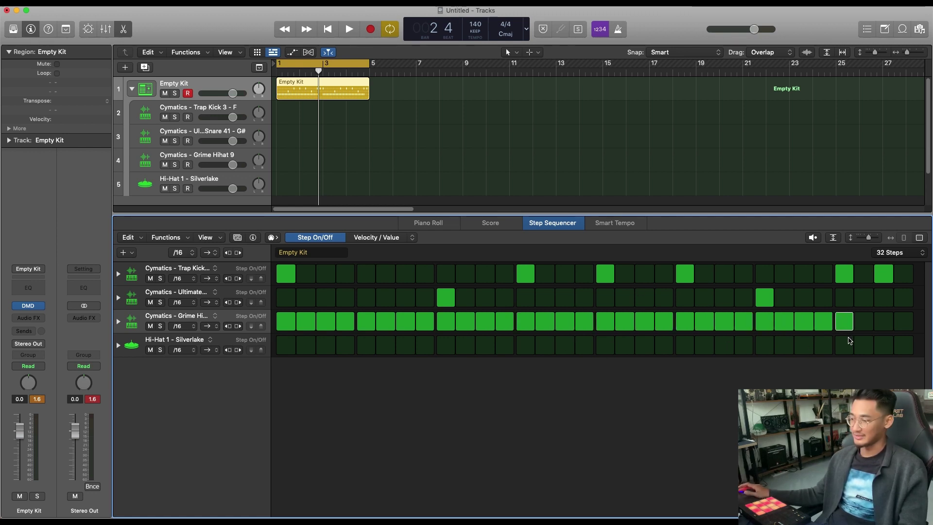
mouse_move(858, 328)
mouse_down()
mouse_move(296, 324)
mouse_move(904, 323)
mouse_up()
Switch the Grime Hihat row's step rate from /16 to /8
key(space)
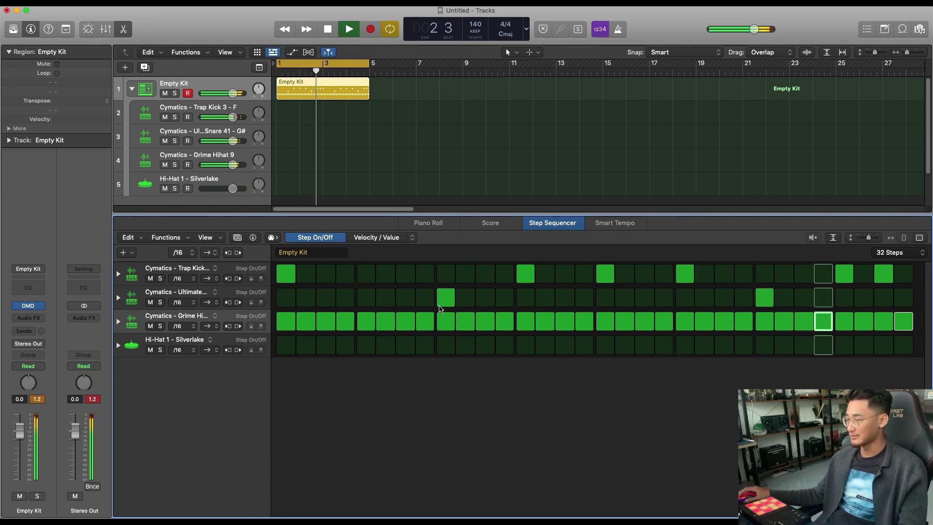
key(space)
click(180, 326)
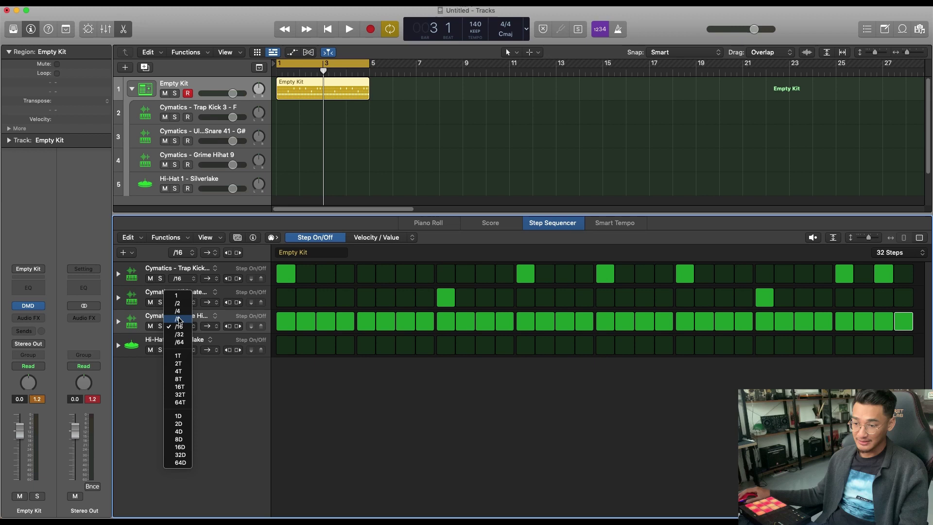
click(179, 320)
key(space)
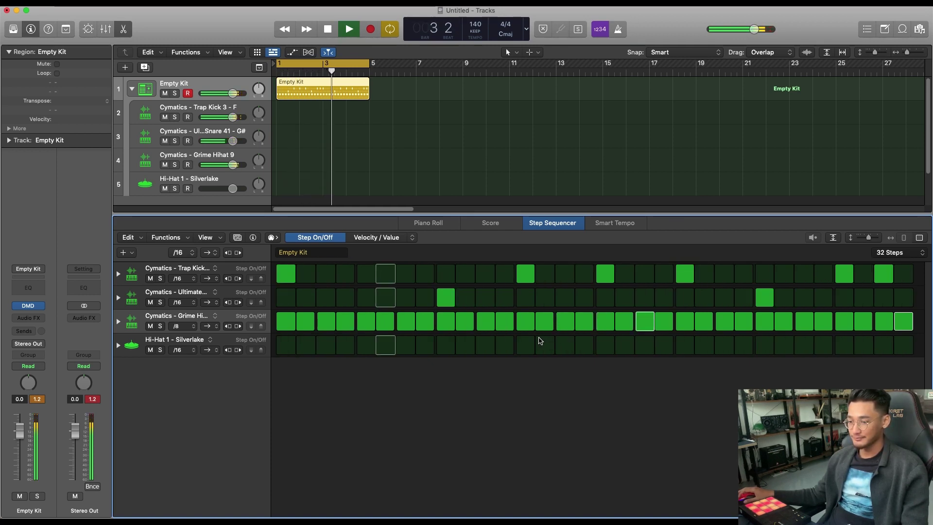
Move the hits on steps 7 and 23 from Grime Hihat to Hi-Hat 1
click(412, 347)
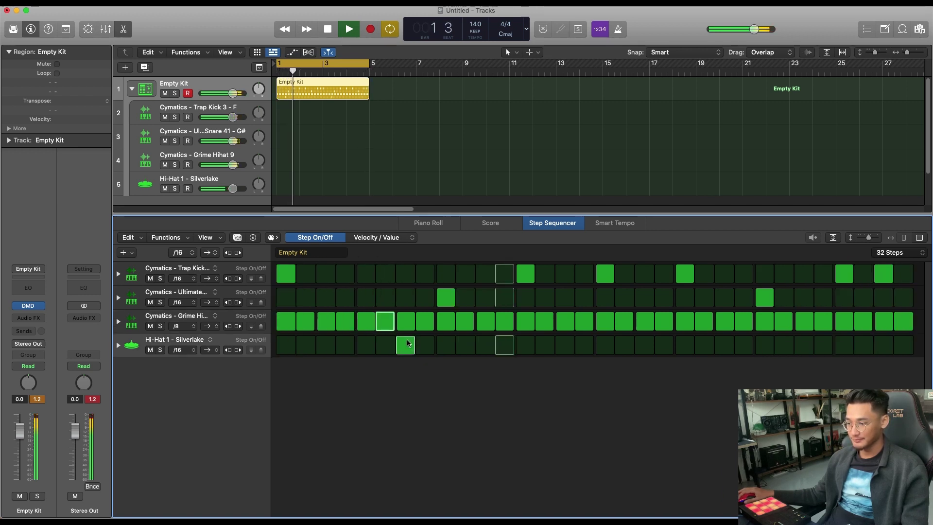
click(406, 321)
click(724, 322)
click(724, 345)
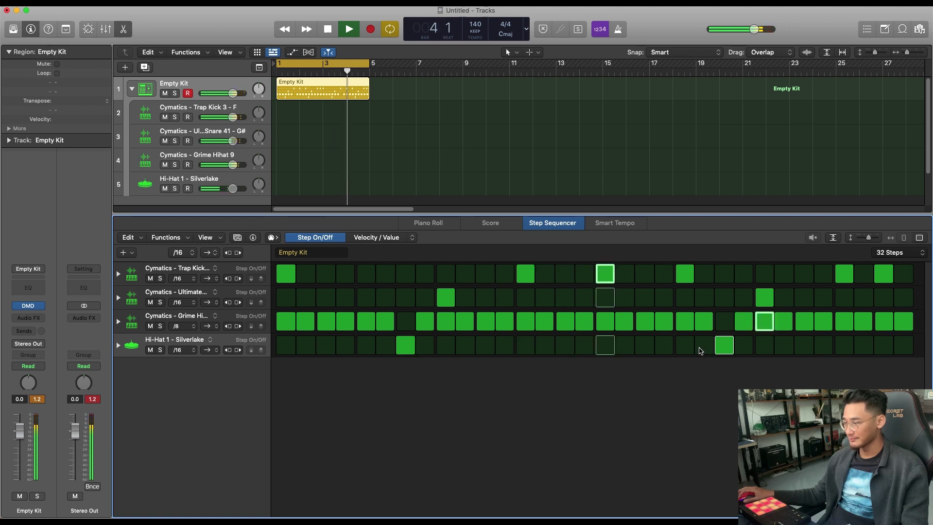
Set the Hi-Hat 1 row's step rate to /8
key(space)
click(184, 350)
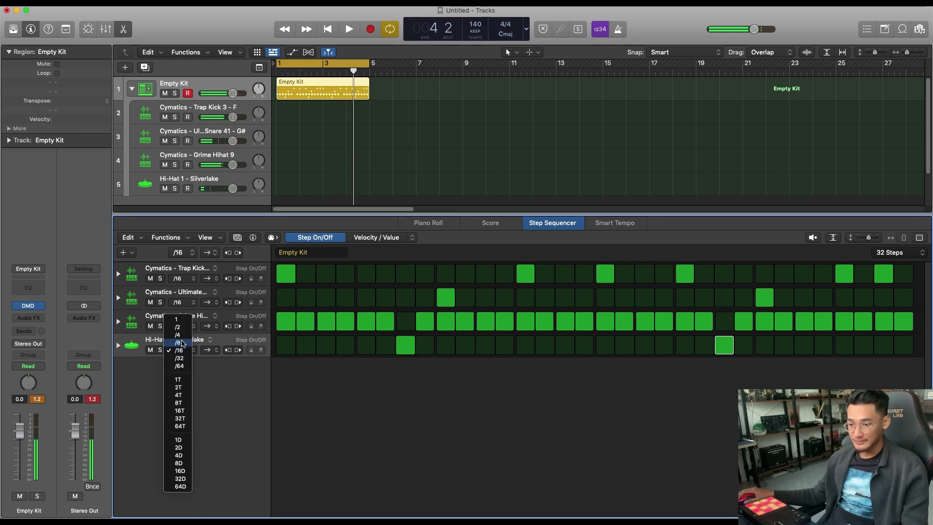
click(178, 343)
key(space)
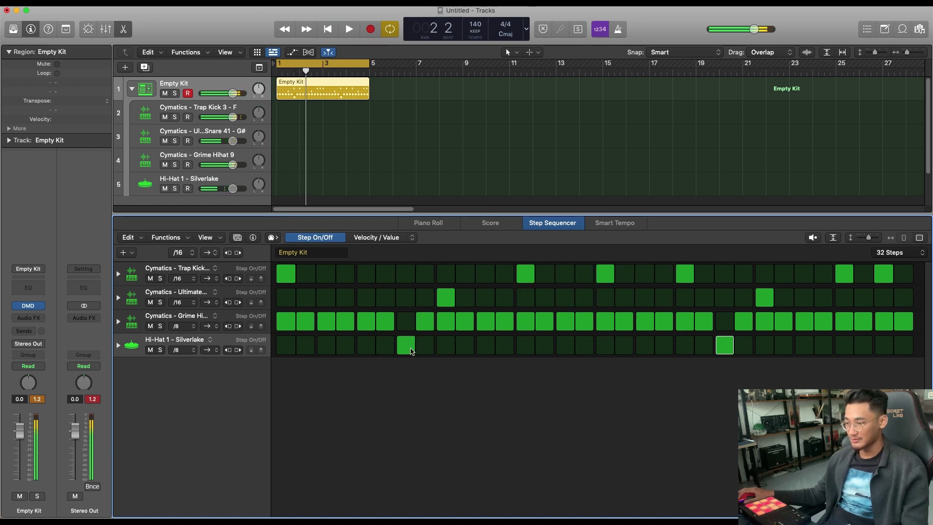
Add Hi-Hat 1 hits on steps 8 and 24, silencing Grime Hihat there, and audition
click(425, 329)
click(743, 346)
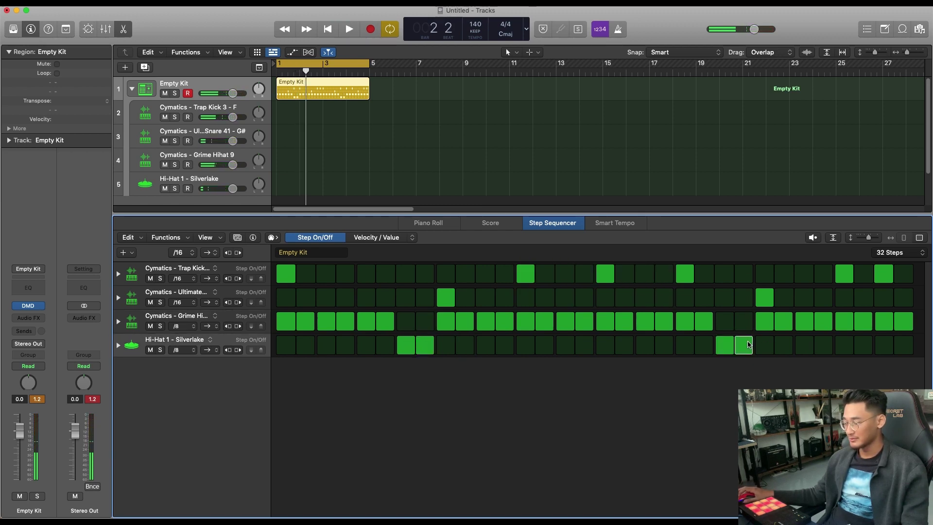
key(space)
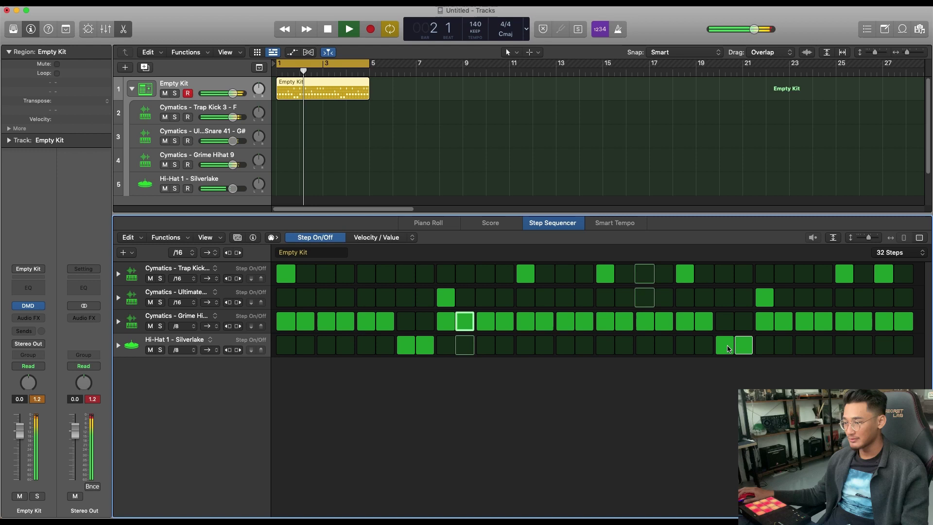
key(space)
click(407, 325)
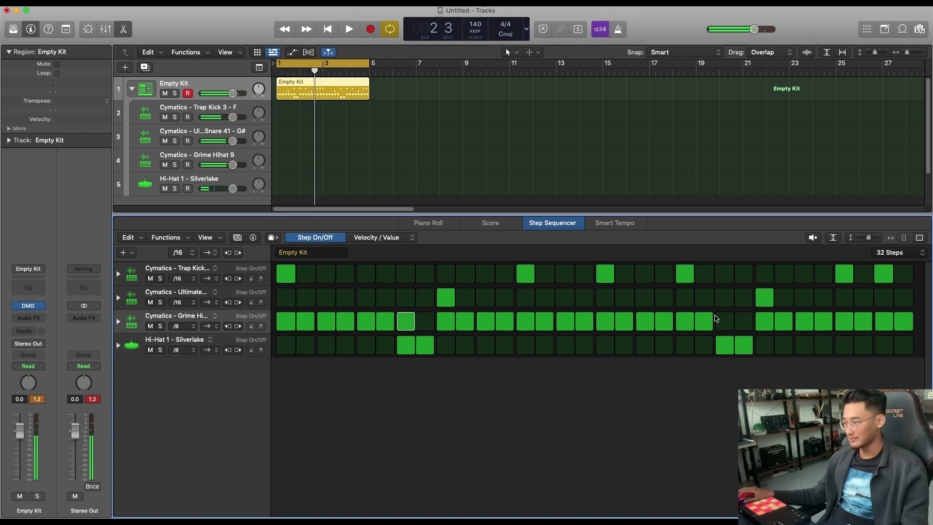
key(space)
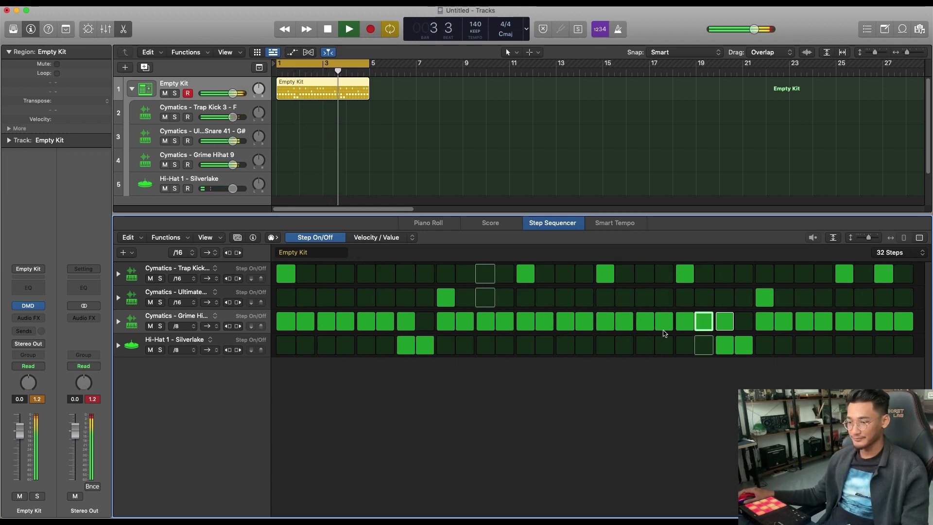
key(space)
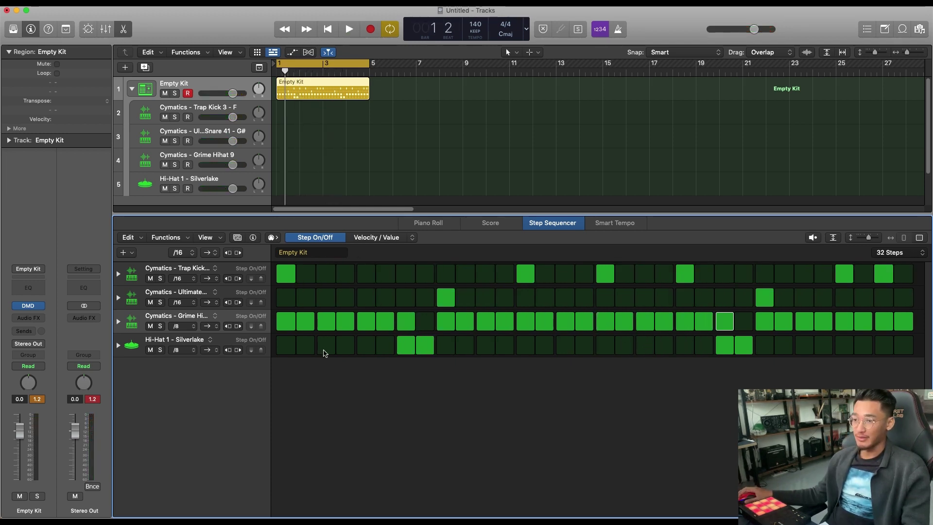
In velocity mode, alternate Grime Hihat velocities between 100 and softer values like 62, 54 and 51
click(379, 239)
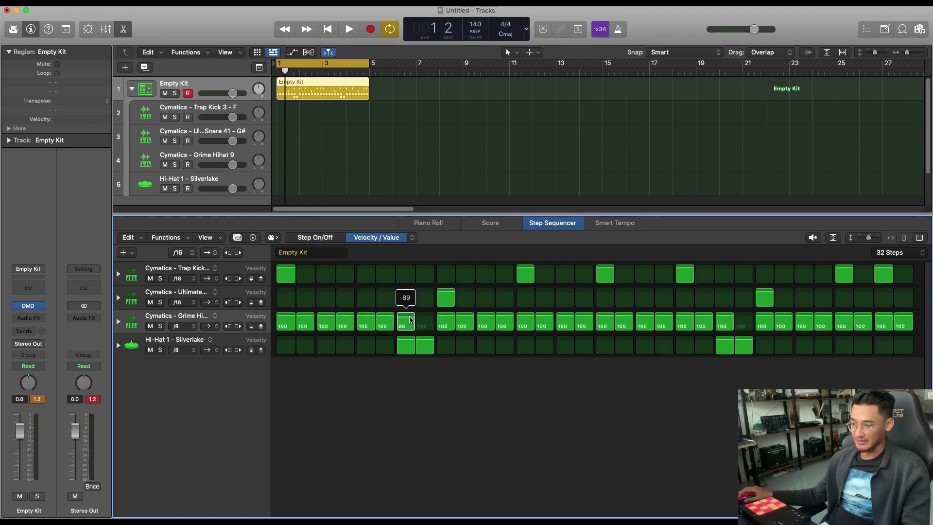
drag(410, 322, 410, 320)
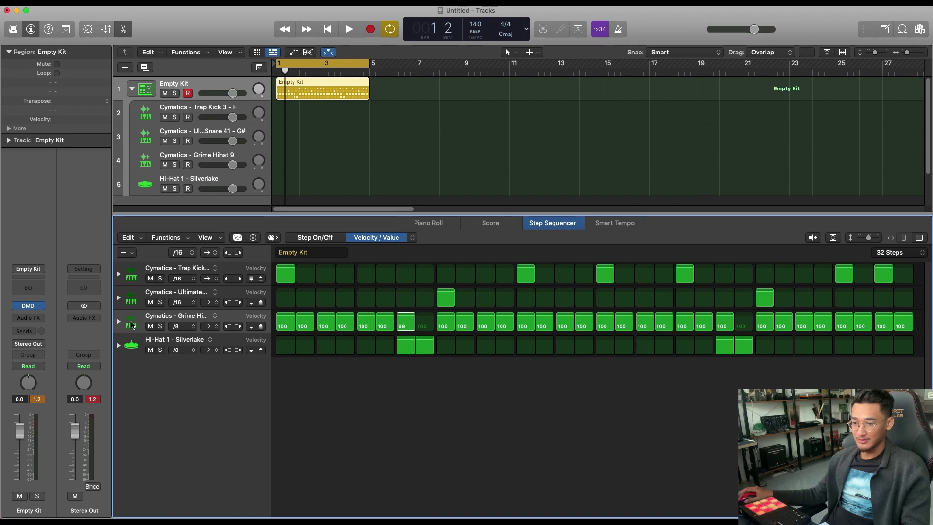
click(118, 323)
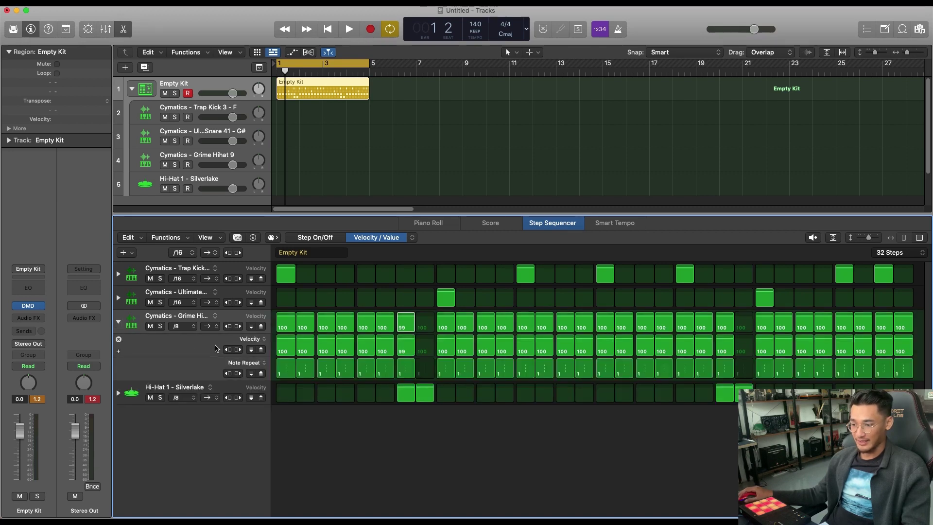
key(ctrl+alt+v)
click(118, 321)
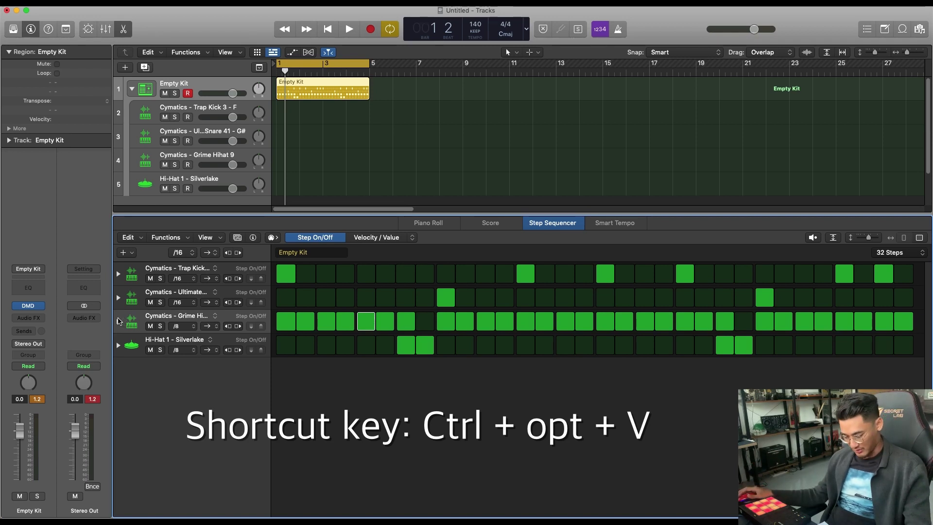
key(ctrl+alt+v)
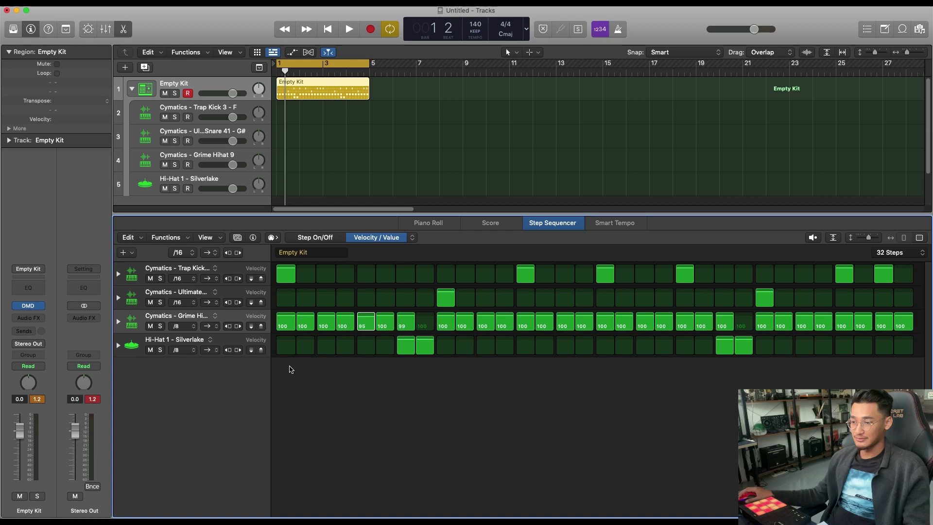
key(space)
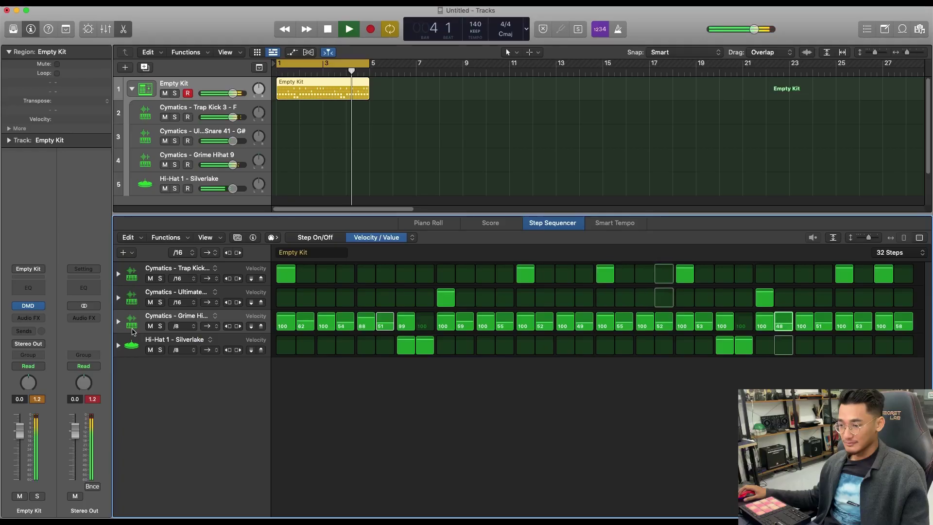
Show the Note Repeat sub-lane under the Grime Hihat row and audition the pattern
click(118, 322)
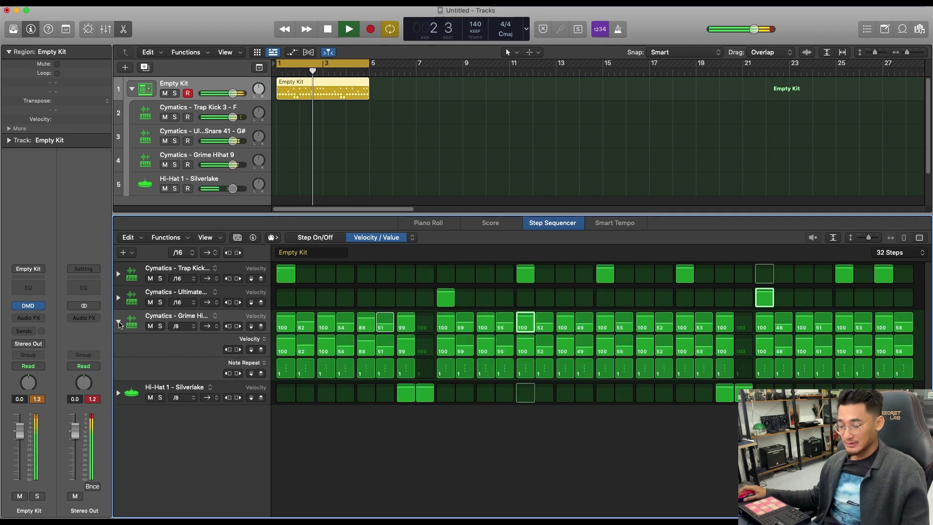
key(space)
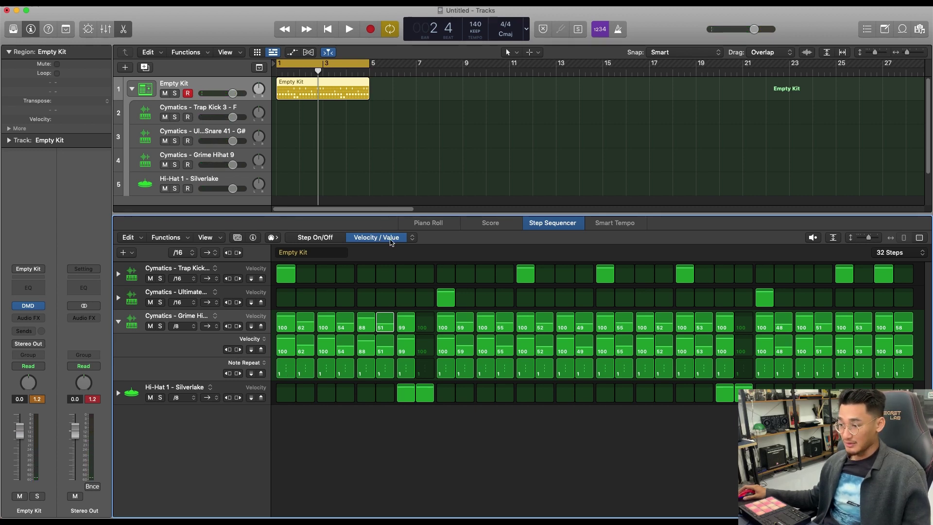
click(413, 238)
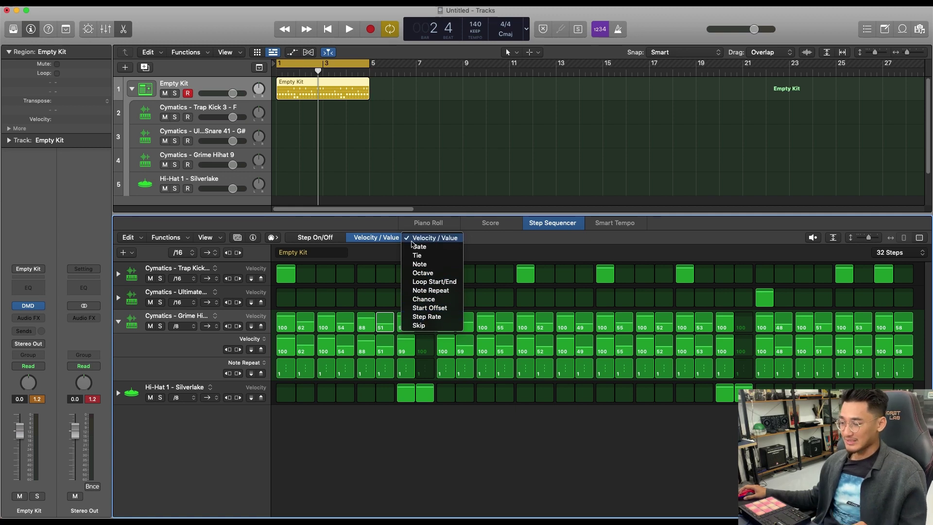
click(375, 237)
click(335, 237)
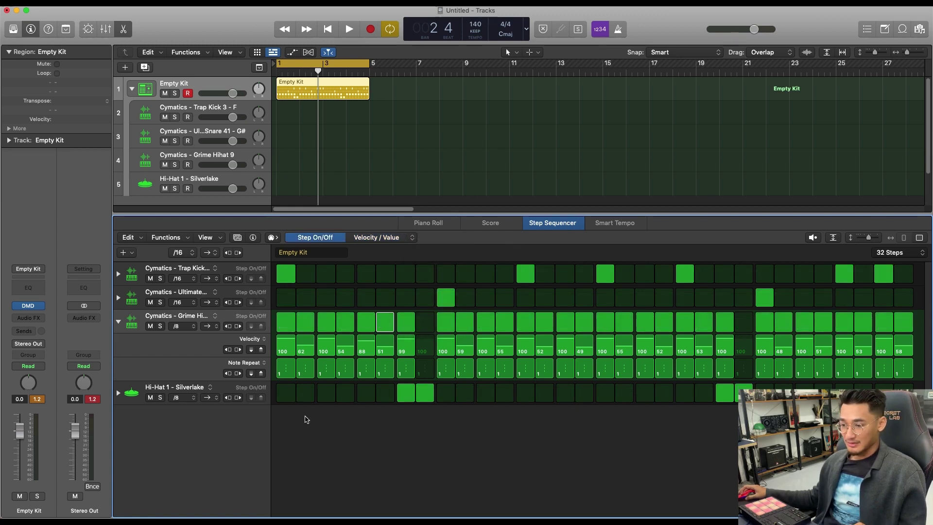
click(253, 363)
click(347, 362)
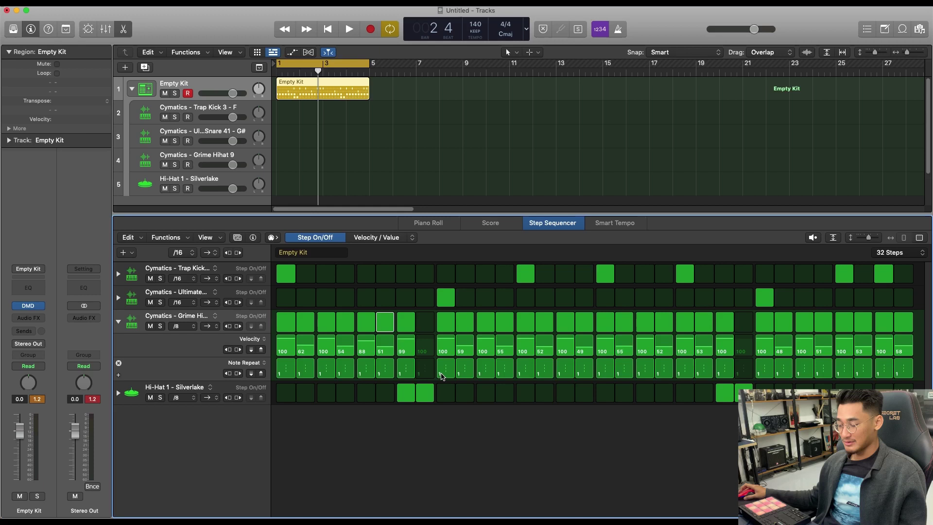
key(space)
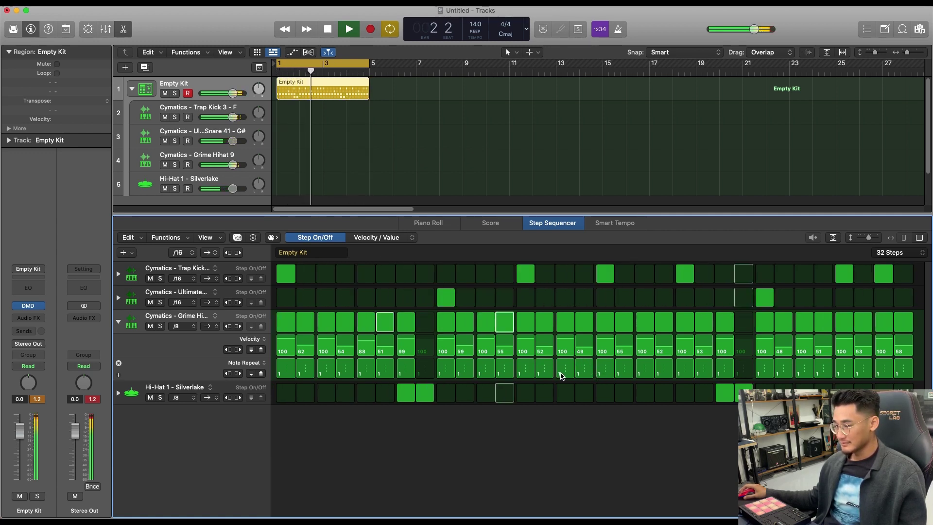
key(space)
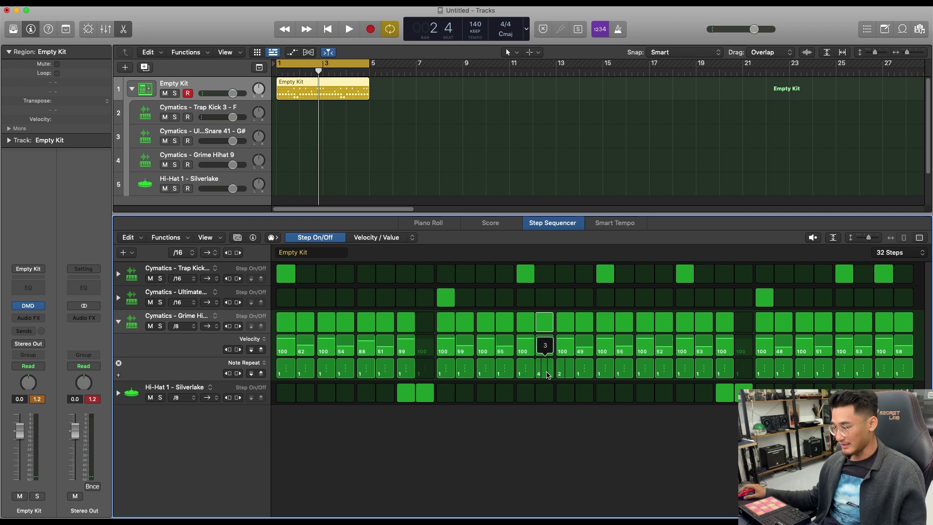
Set note repeats of 2–3 on Grime Hihat steps, including 16, 29 and 30
drag(548, 378, 578, 369)
key(space)
drag(864, 382, 905, 377)
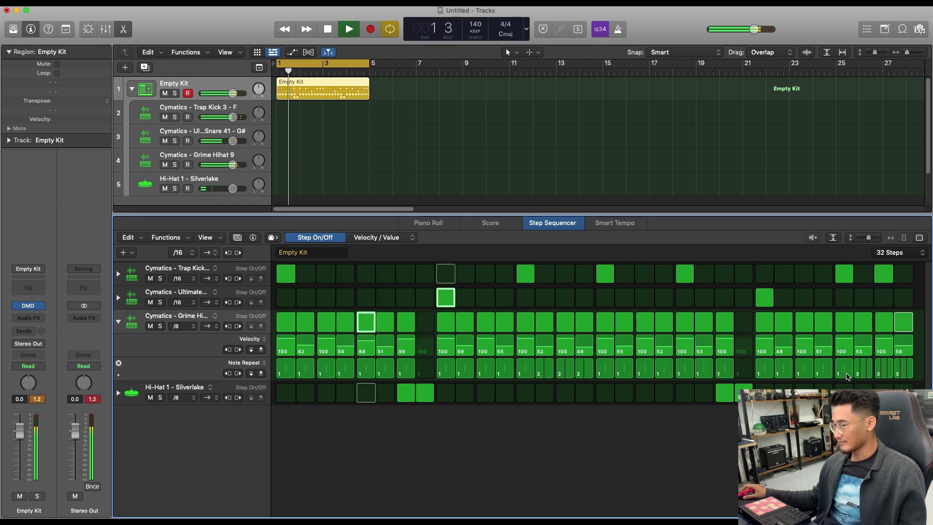
drag(846, 378, 846, 378)
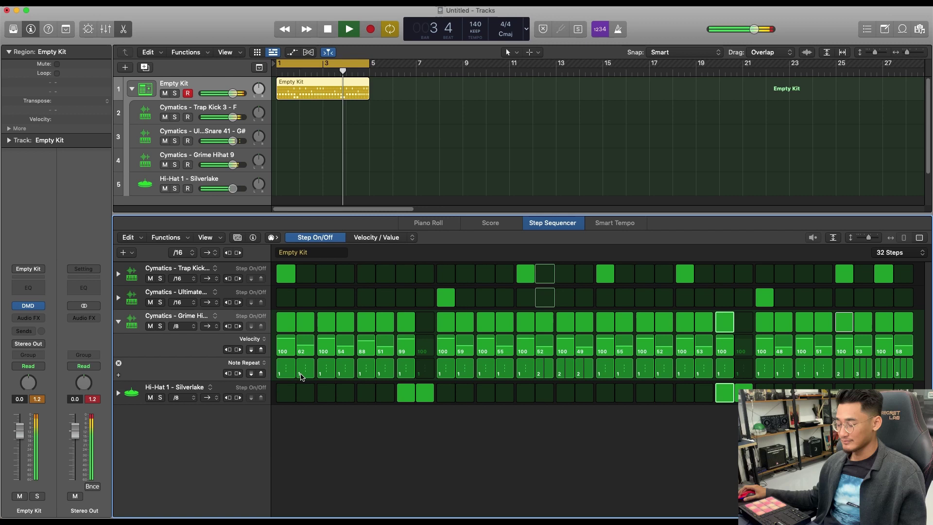
Hide the Grime Hihat row's extra lanes, stop playback and select the Trap Kick row
click(119, 322)
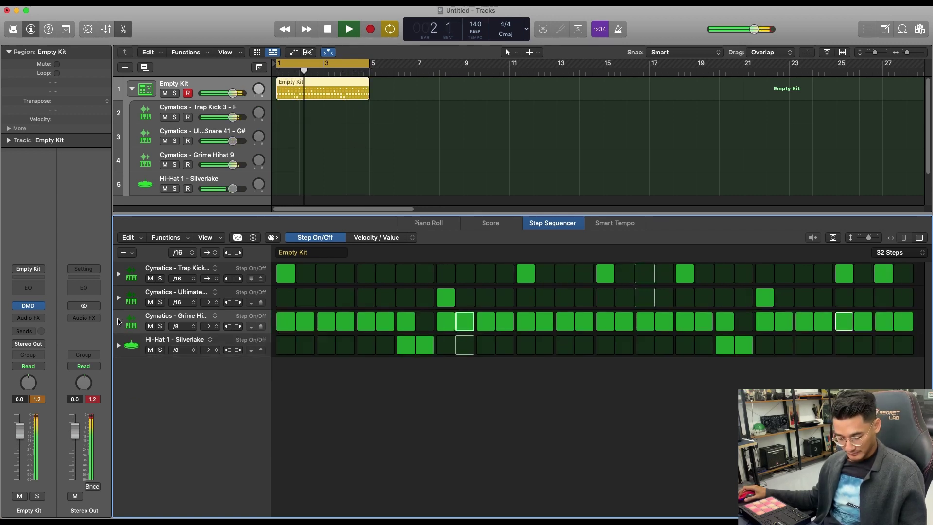
key(space)
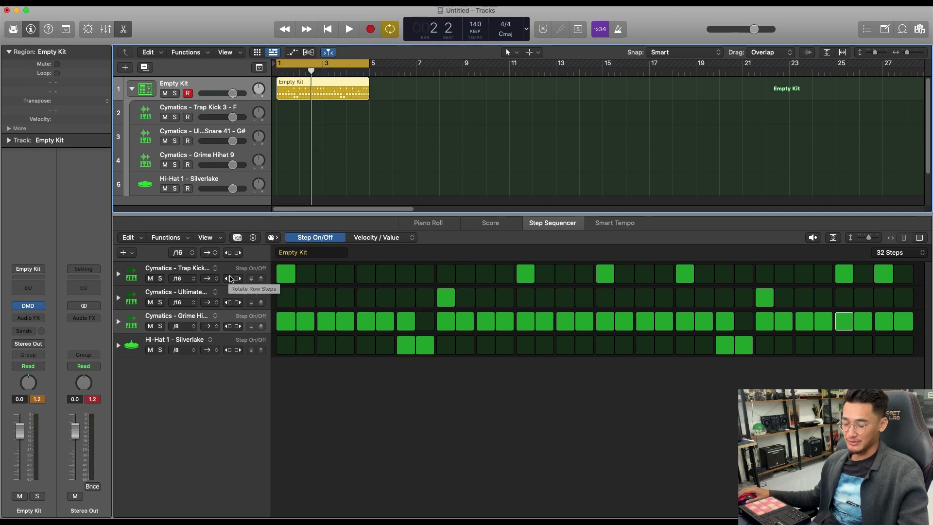
click(137, 277)
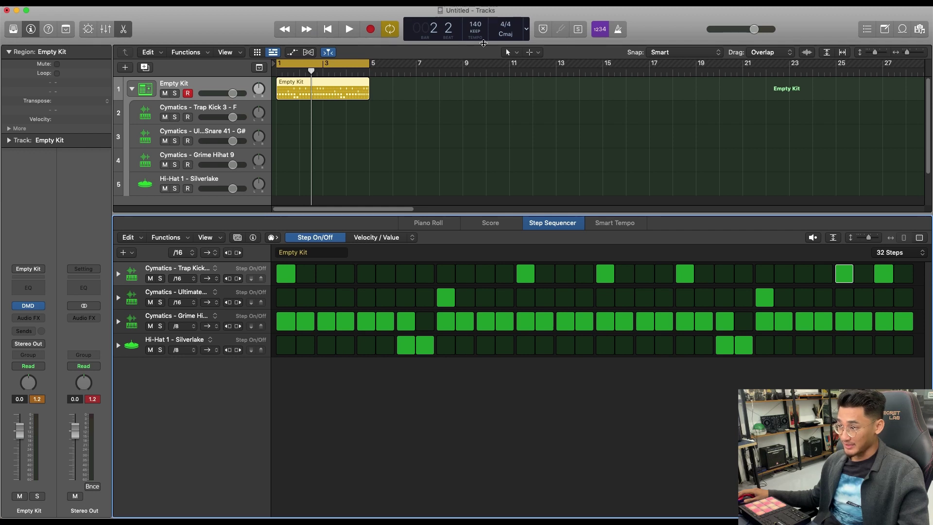
Colour the kick row dark purple, the snare dark teal and the Hi-Hat brown-orange
drag(484, 44, 483, 66)
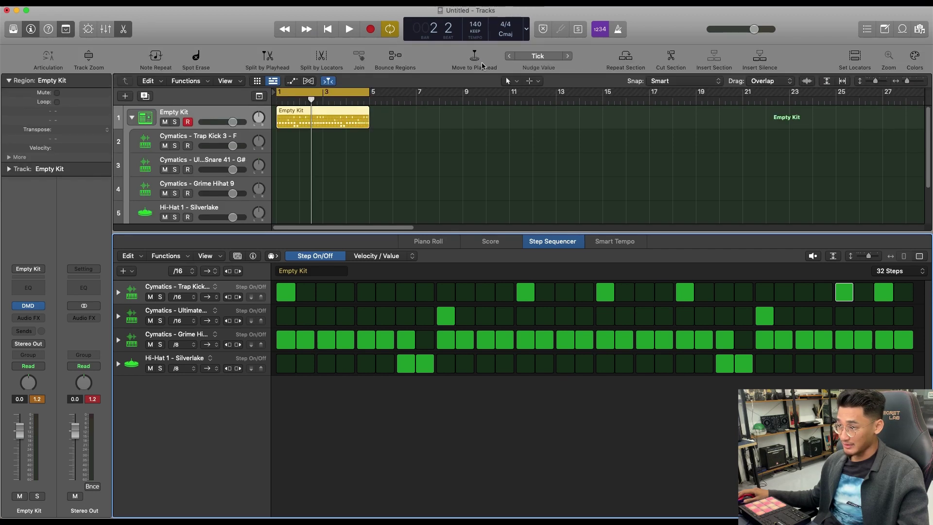
click(913, 58)
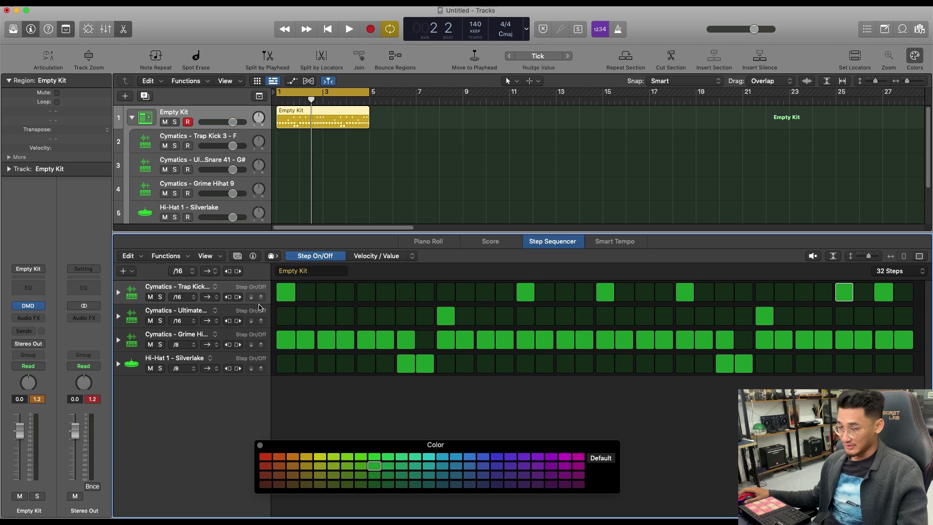
click(511, 485)
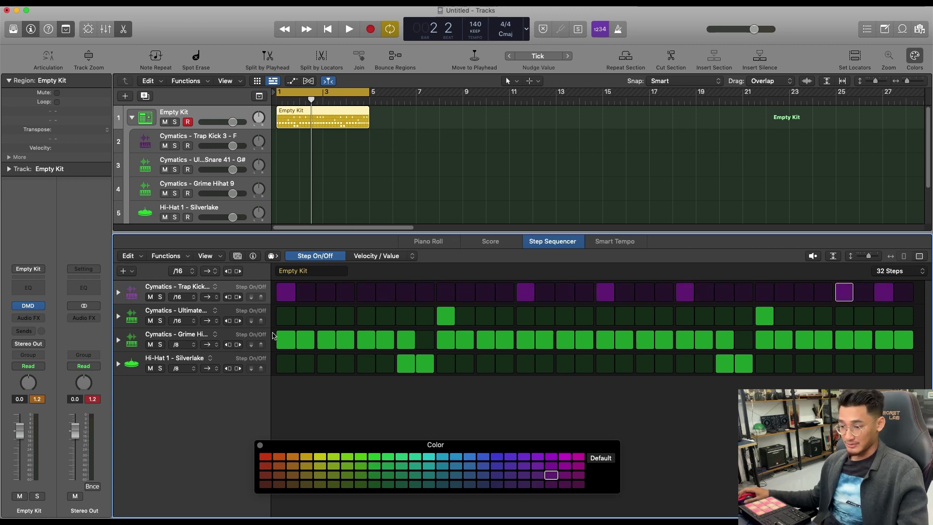
click(196, 311)
click(232, 316)
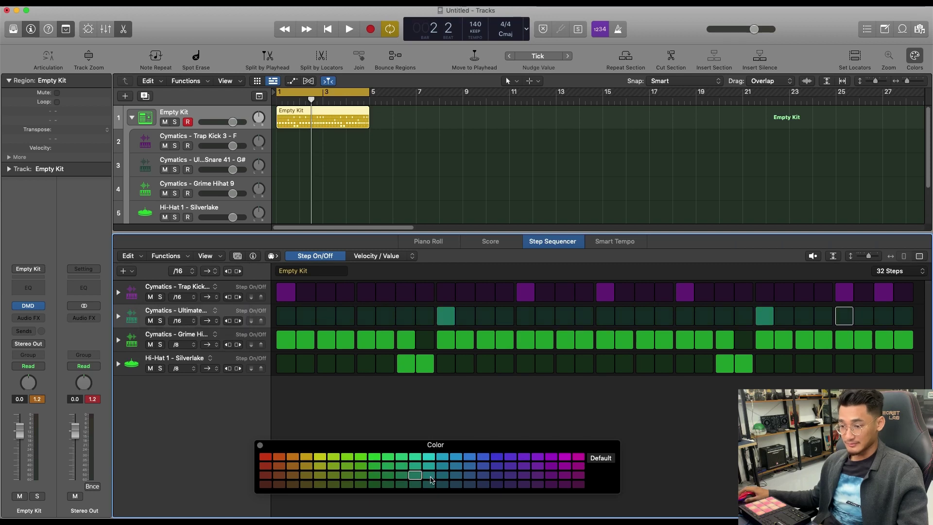
click(292, 475)
key(space)
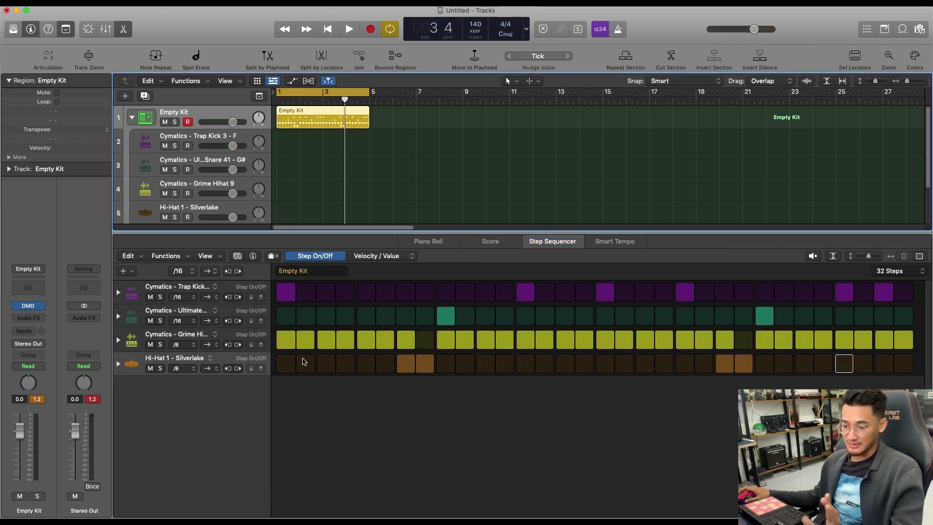
Collapse the drum kit track stack and rename it 'My Drum kit'
click(14, 29)
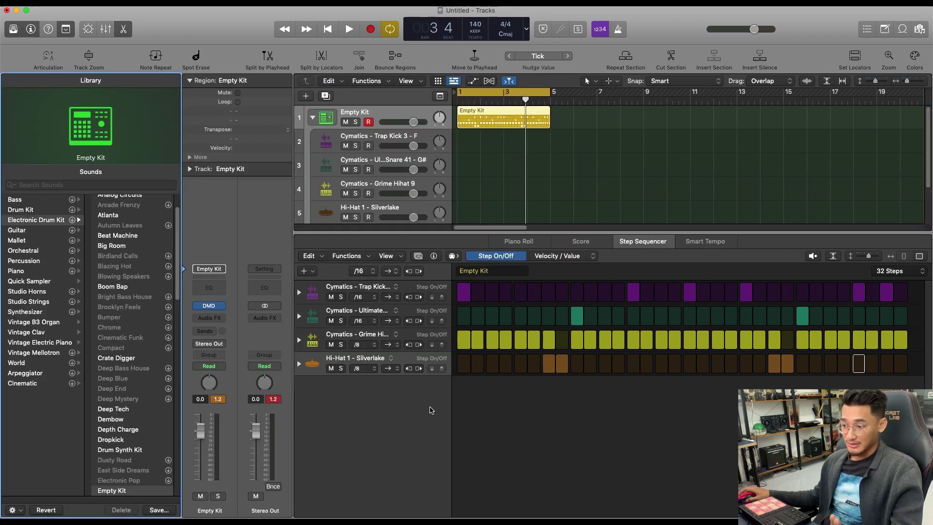
click(313, 118)
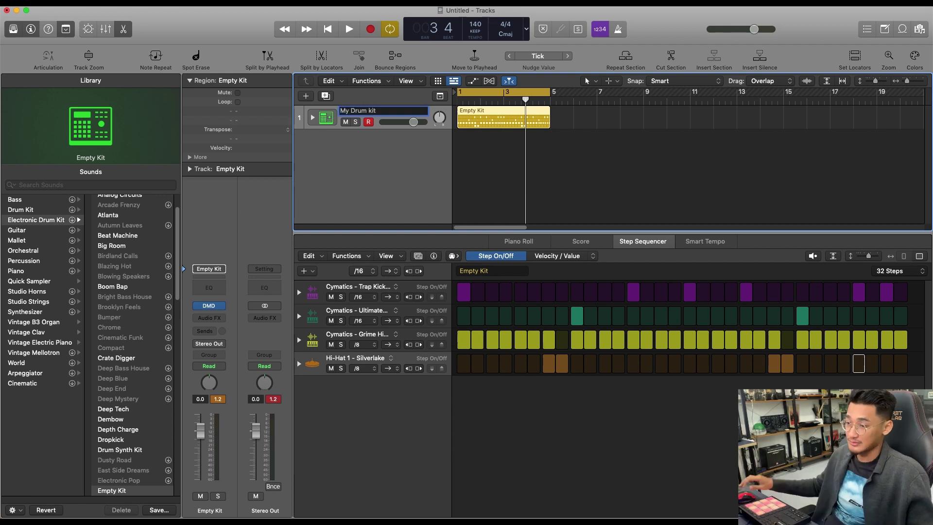
key(Return)
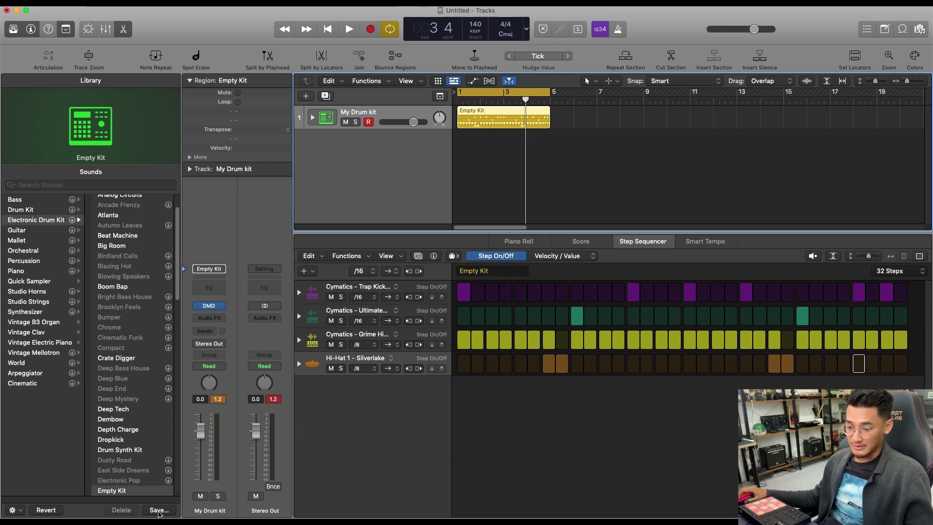
Save the kit as the user patch 'My Drum kit' and find it in the Library
click(159, 510)
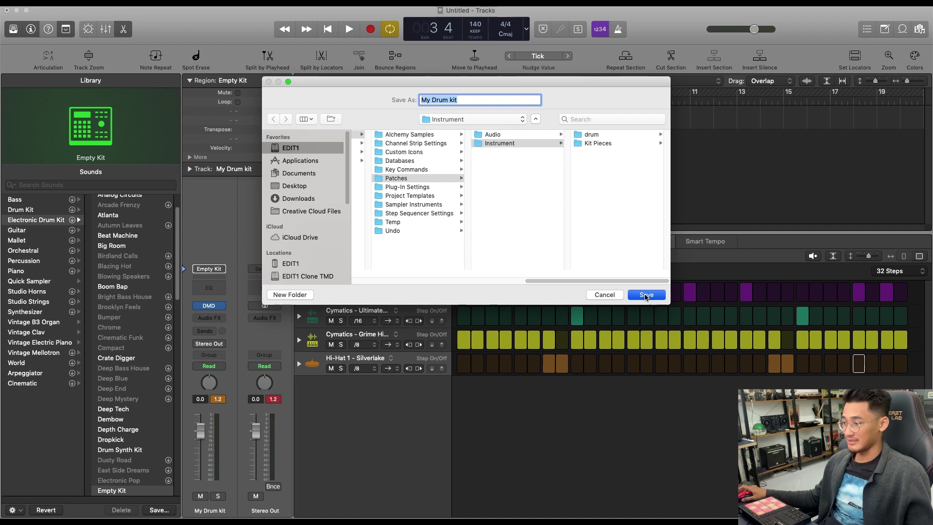
click(646, 295)
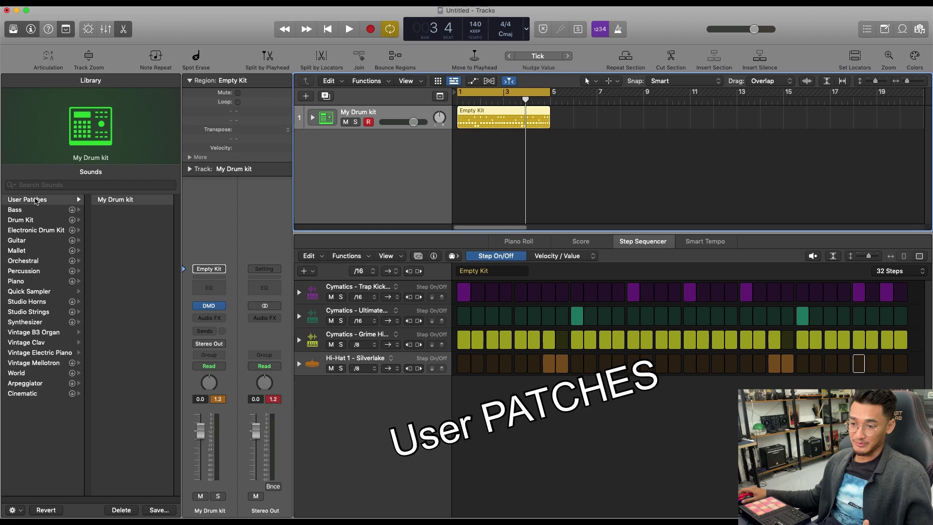
click(121, 200)
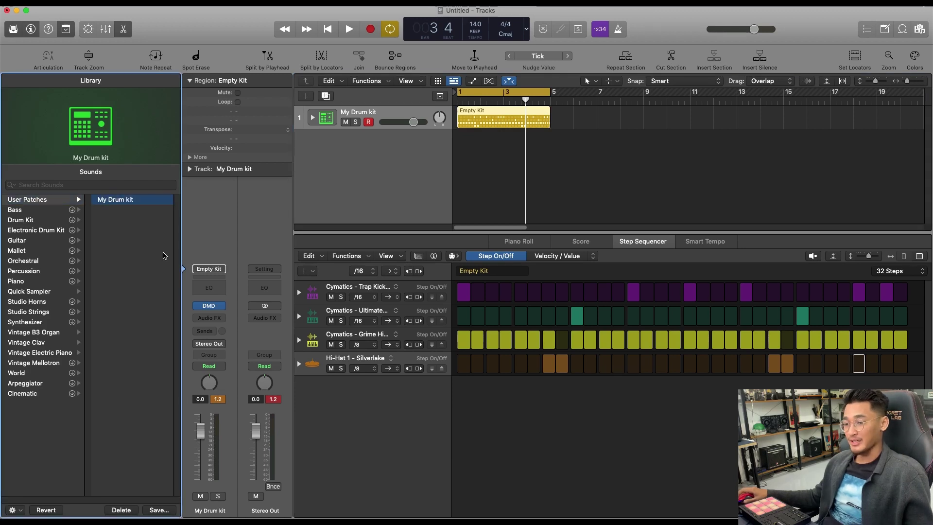
click(394, 194)
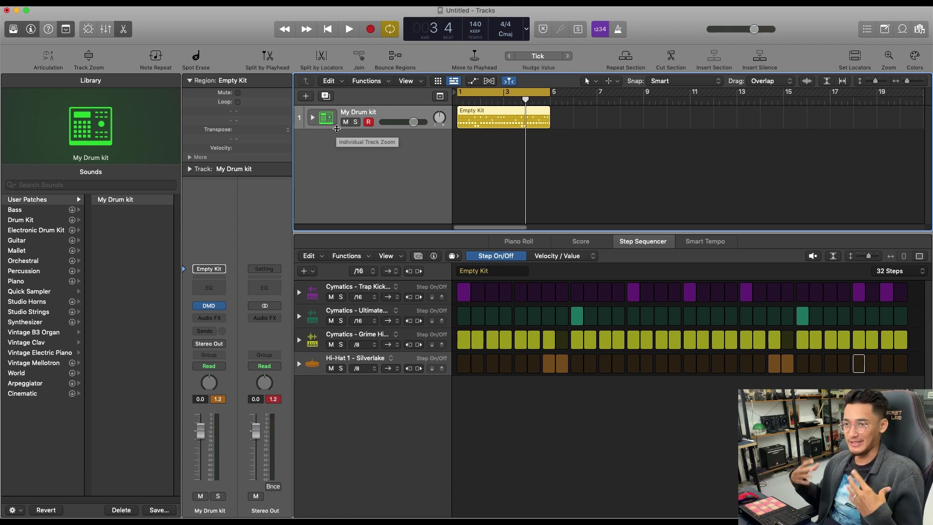
Convert the Empty Kit region to a MIDI region and expand the kit's drum sub-tracks
right_click(493, 125)
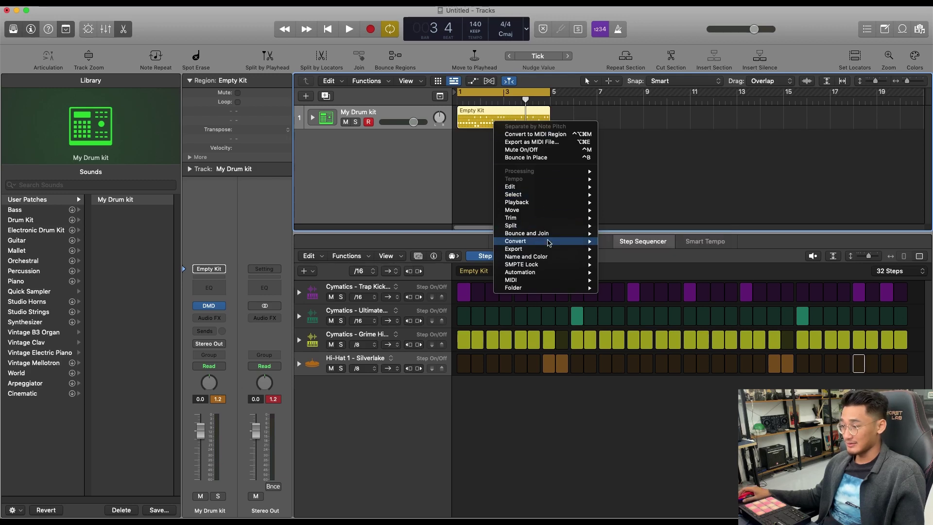
mouse_move(543, 242)
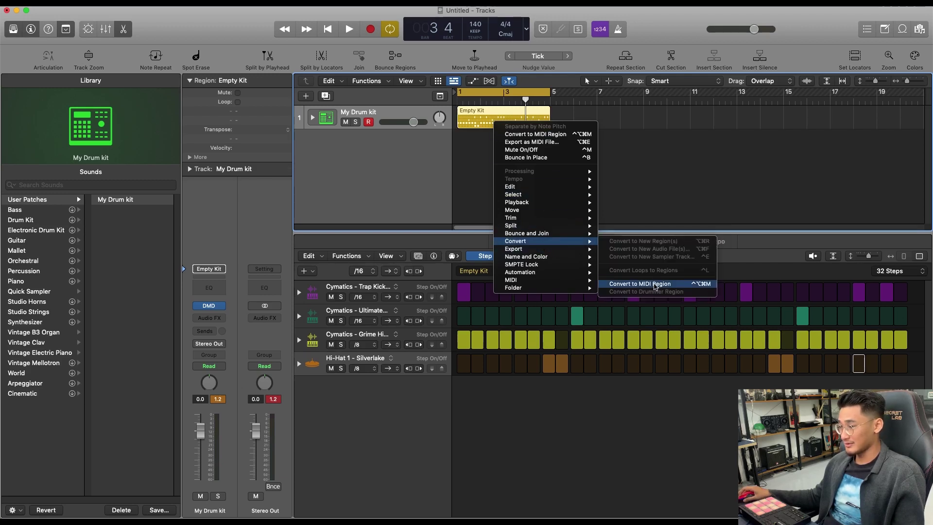
click(655, 286)
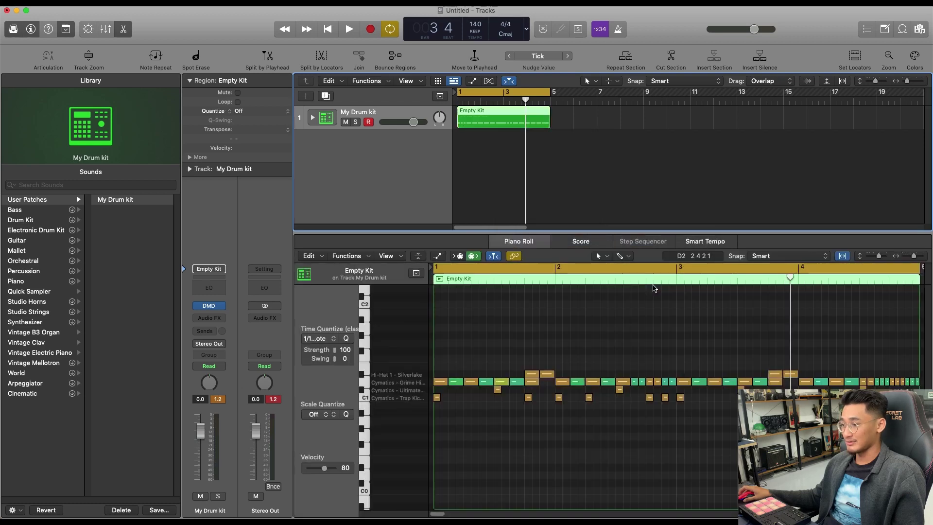
click(312, 118)
key(e)
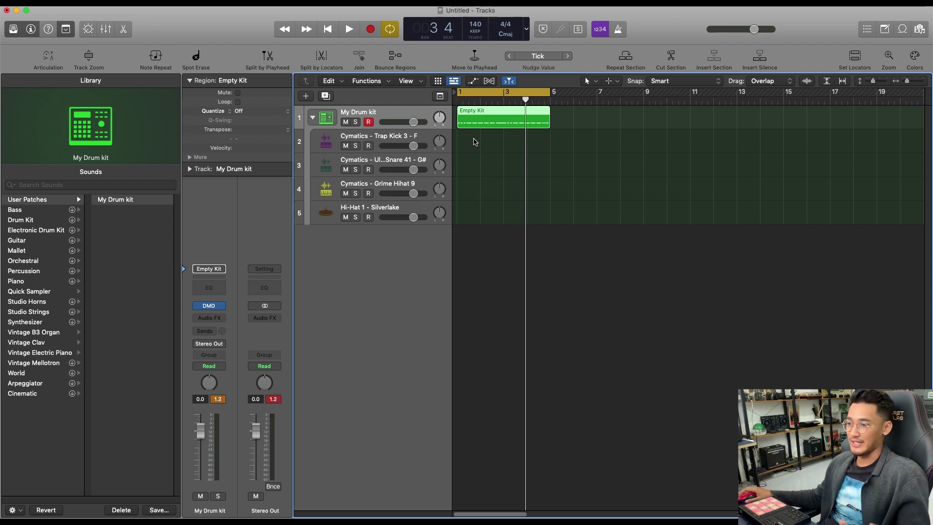
Split the converted region by note pitch into one region per drum sound
right_click(485, 117)
mouse_move(535, 220)
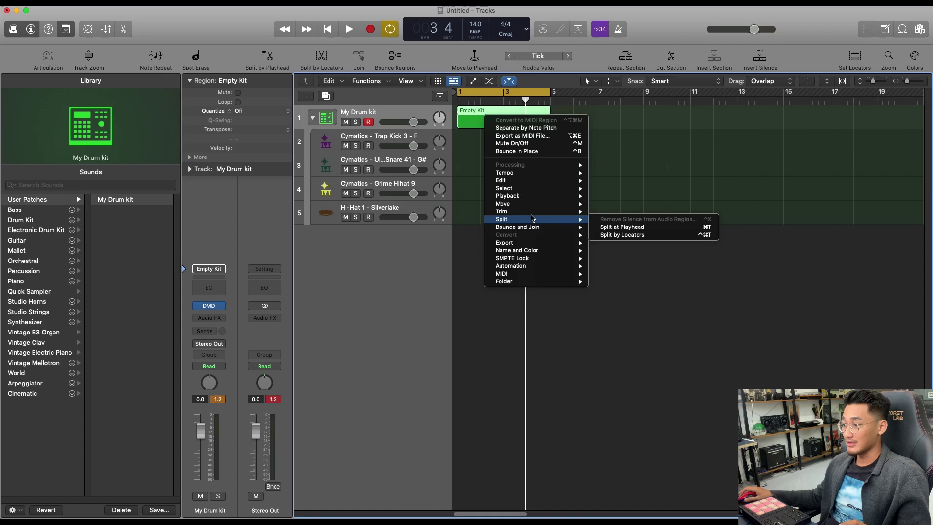
right_click(488, 123)
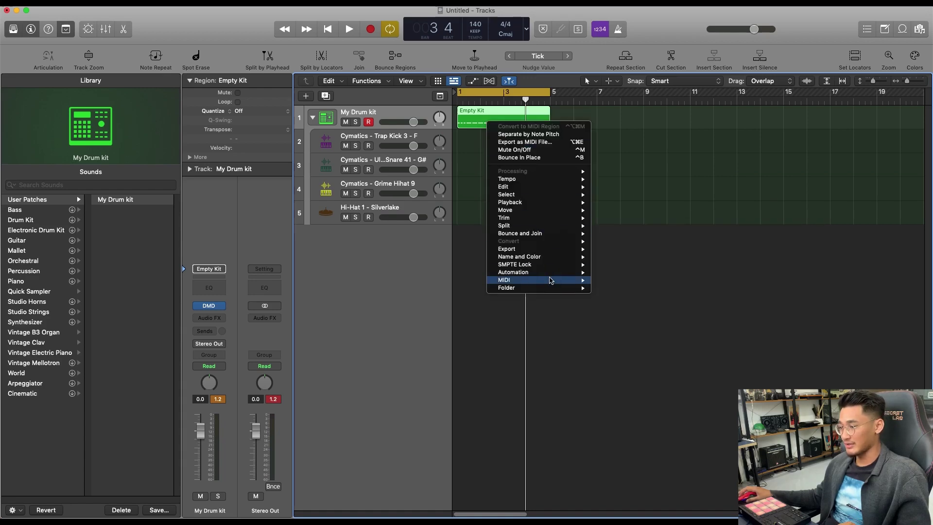
mouse_move(550, 281)
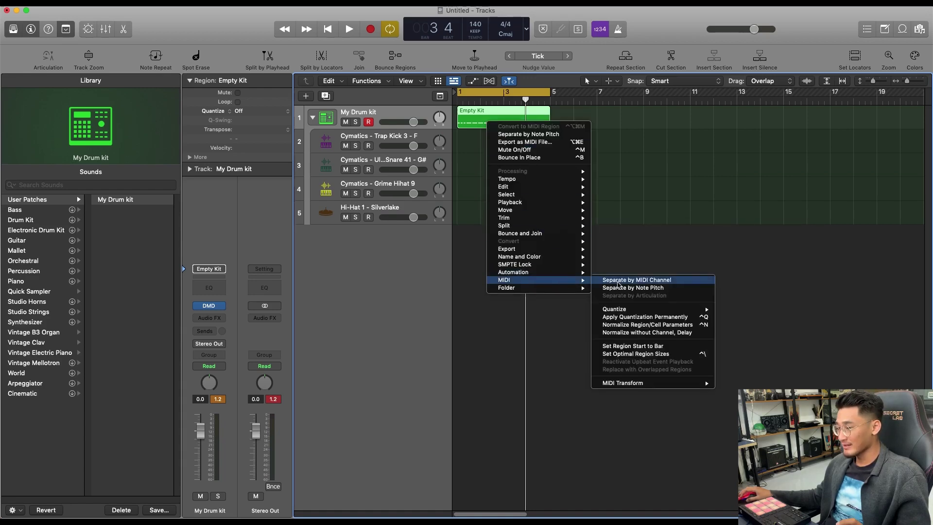
click(631, 287)
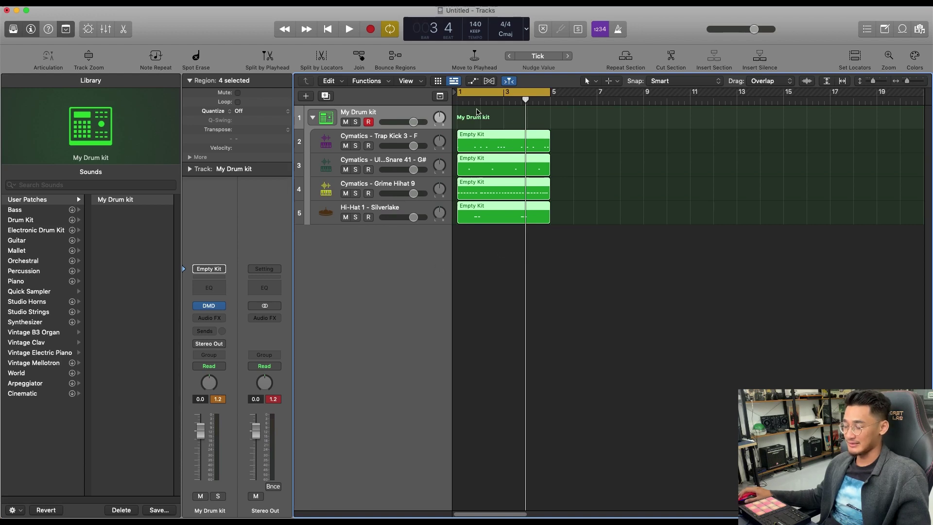
Inspect the new Trap Kick 3, Ultimate Snare 41 and Grime Hihat sub-tracks
click(392, 142)
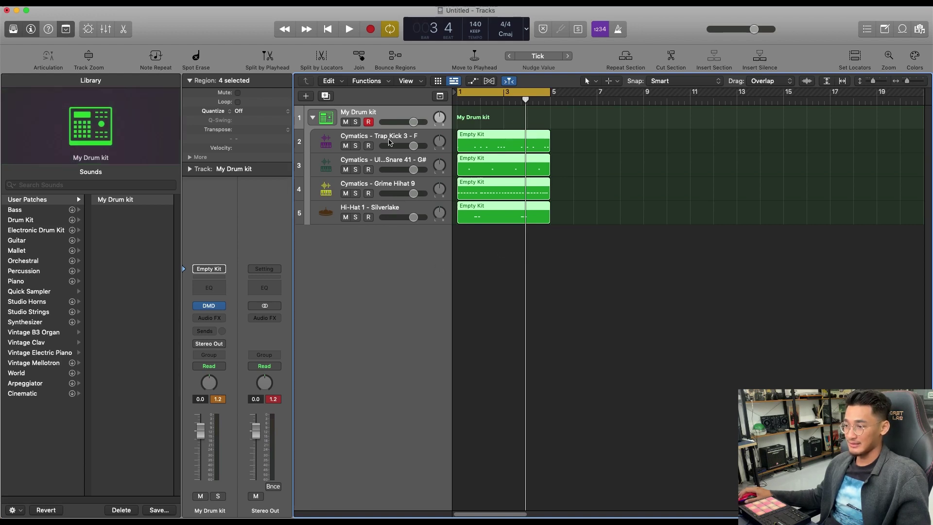
click(393, 190)
click(392, 163)
click(401, 186)
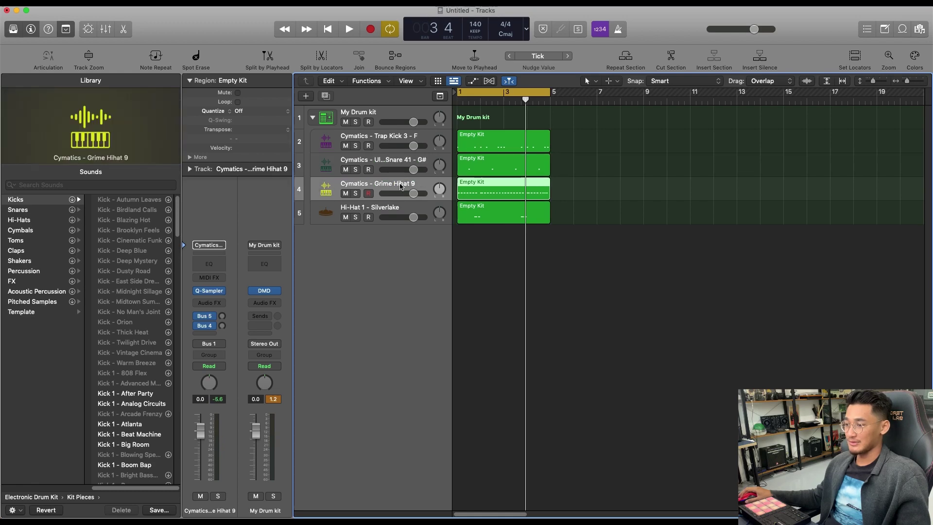
click(399, 162)
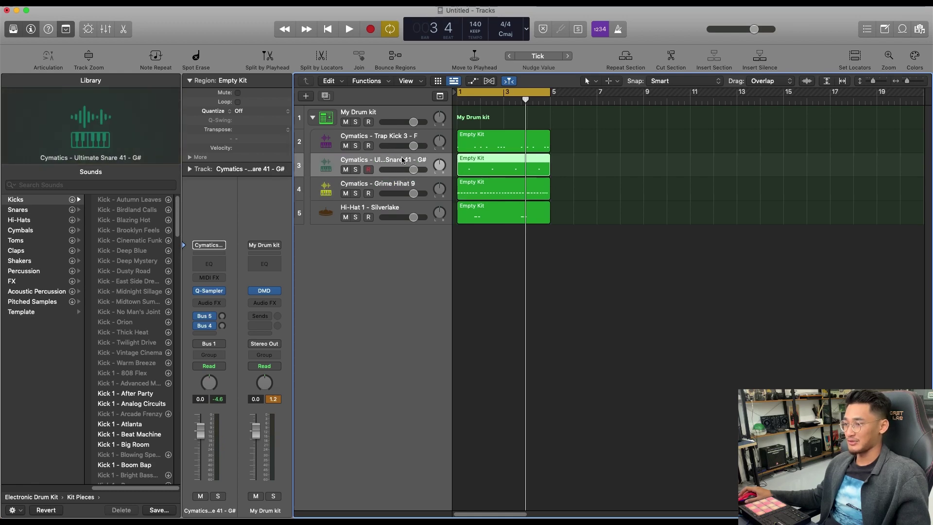
Open the snare region in the Piano Roll and audition it
double_click(499, 176)
key(space)
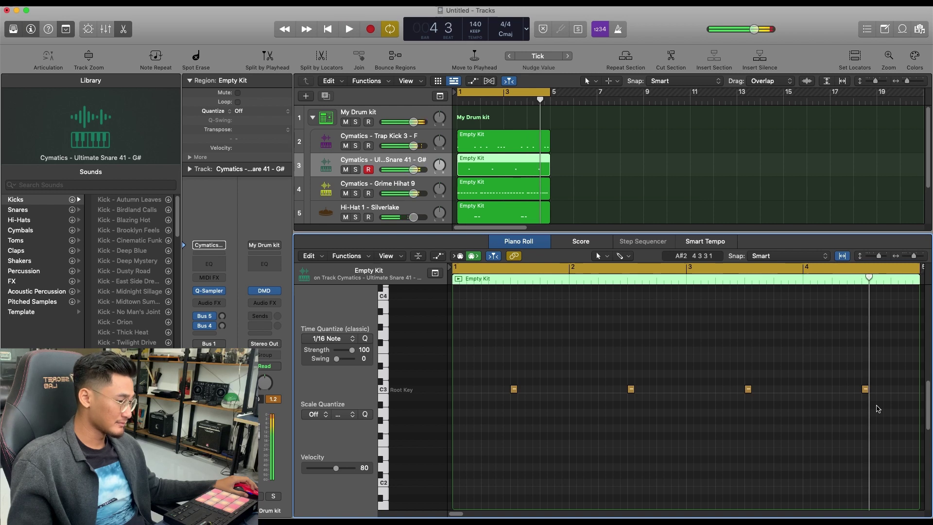
key(space)
Pencil in C3 roll notes at the end of bar 4, stepping them down to F2
click(621, 256)
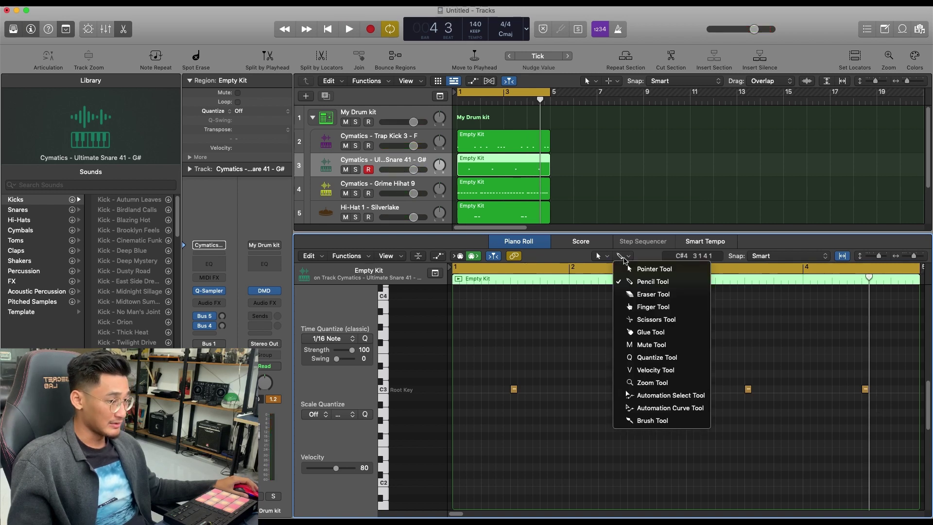
click(639, 282)
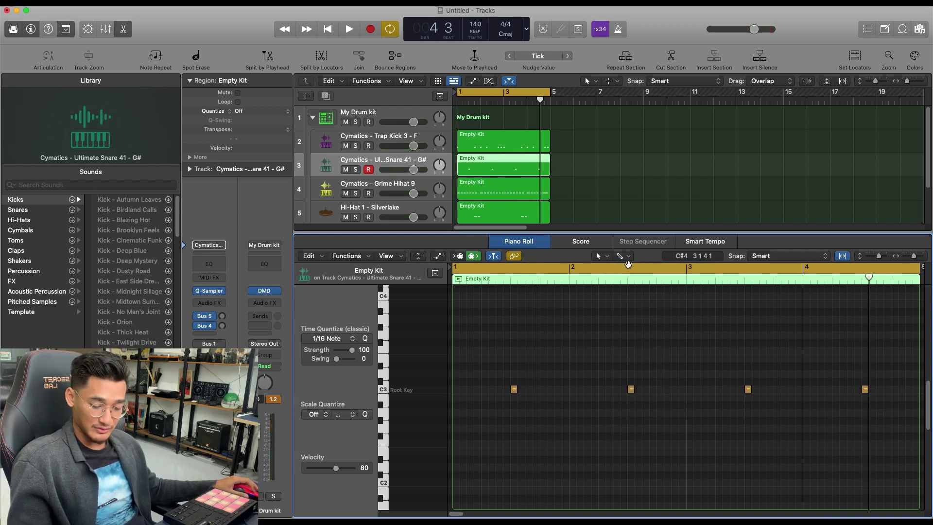
click(874, 389)
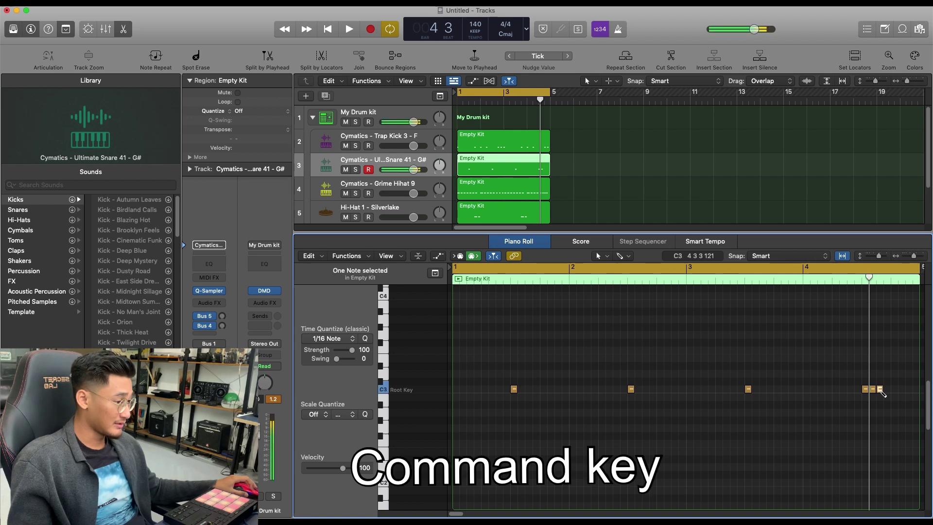
click(888, 389)
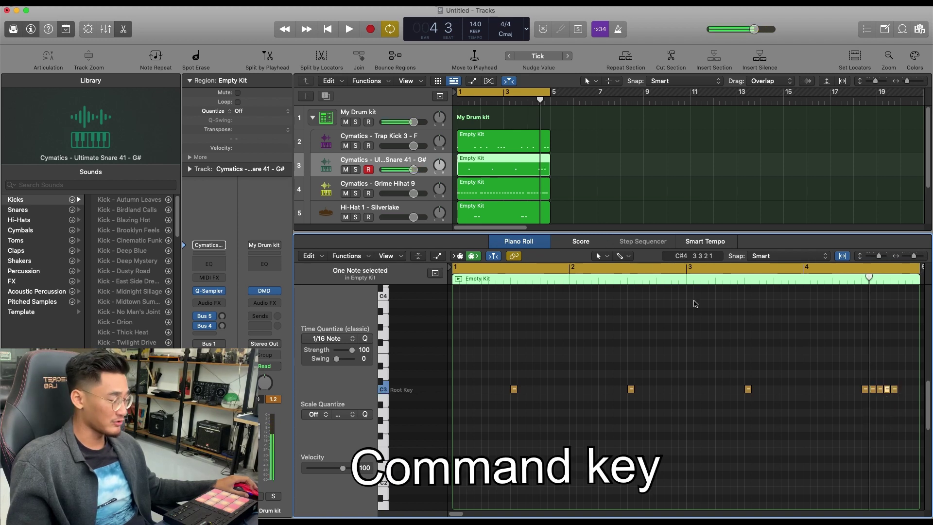
click(918, 390)
drag(873, 389, 897, 425)
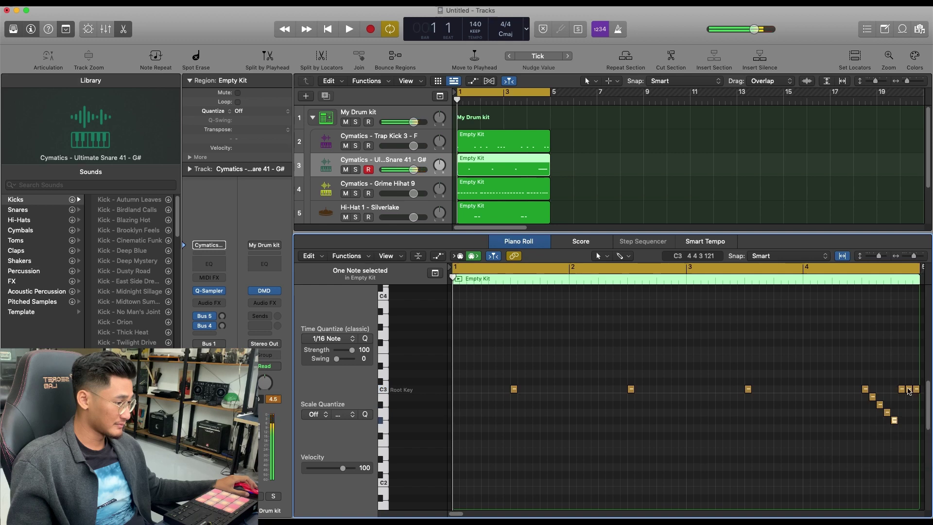
drag(902, 389, 903, 427)
drag(909, 389, 910, 435)
drag(917, 389, 918, 445)
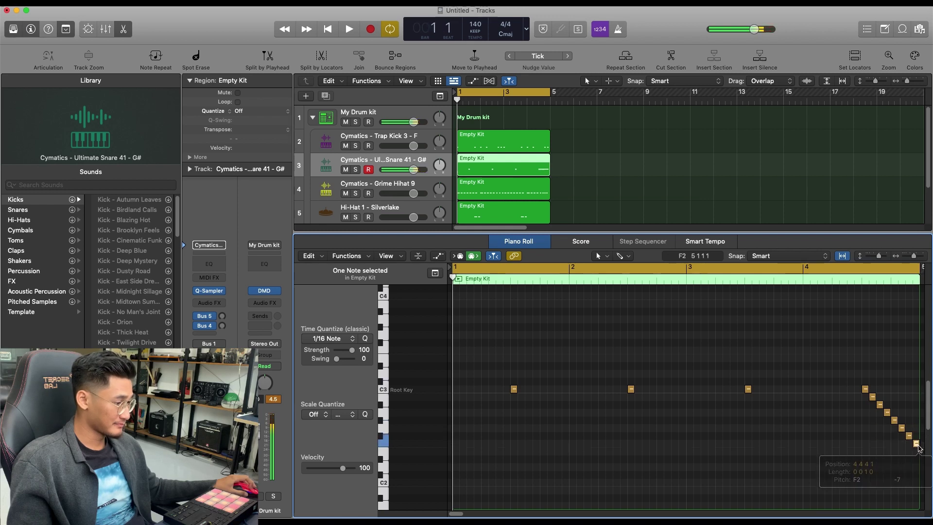
Play the pattern from bar 1 to hear the new snare roll
key(space)
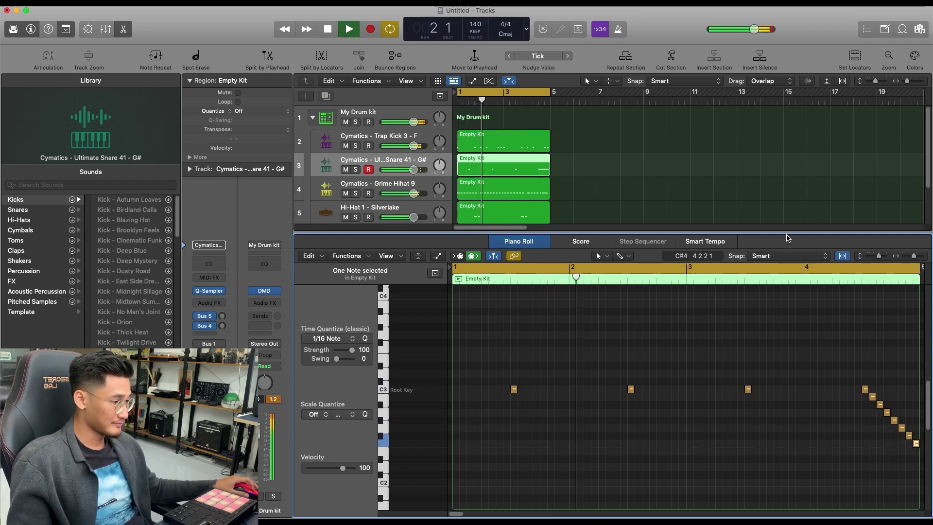
drag(788, 232, 788, 165)
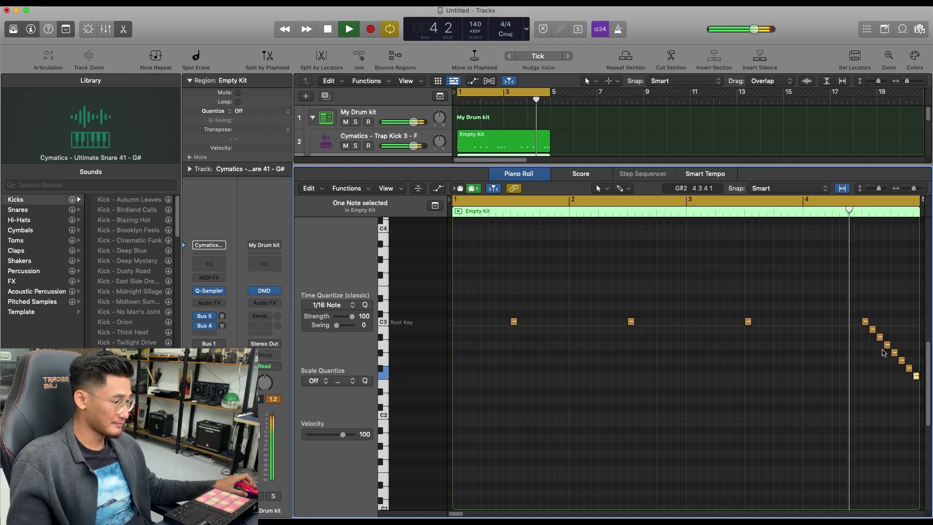
key(space)
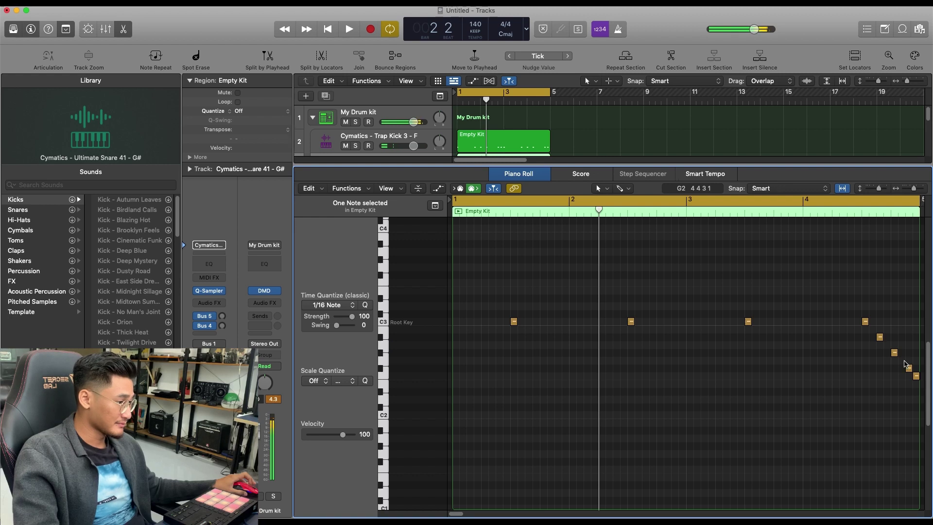
key(Return)
key(space)
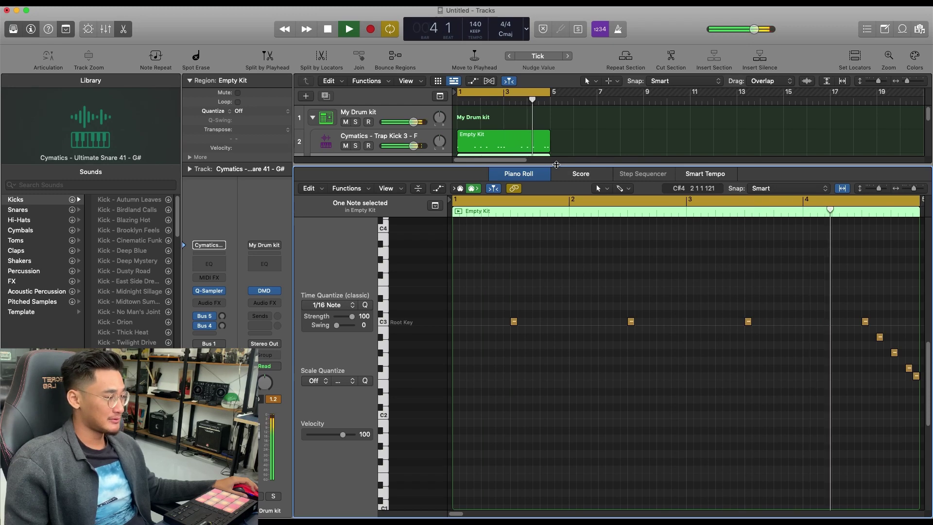
key(space)
Open the Grime Hihat region's notes in the Piano Roll
key(e)
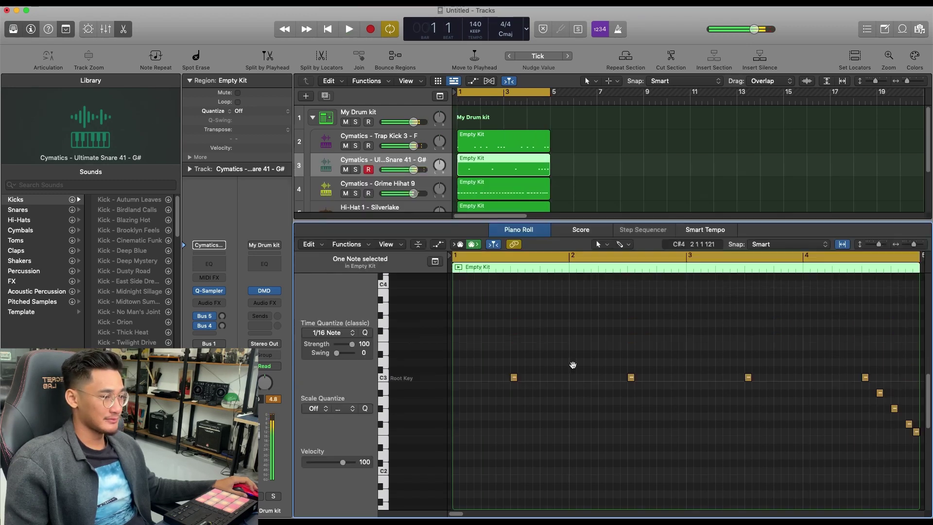
click(391, 135)
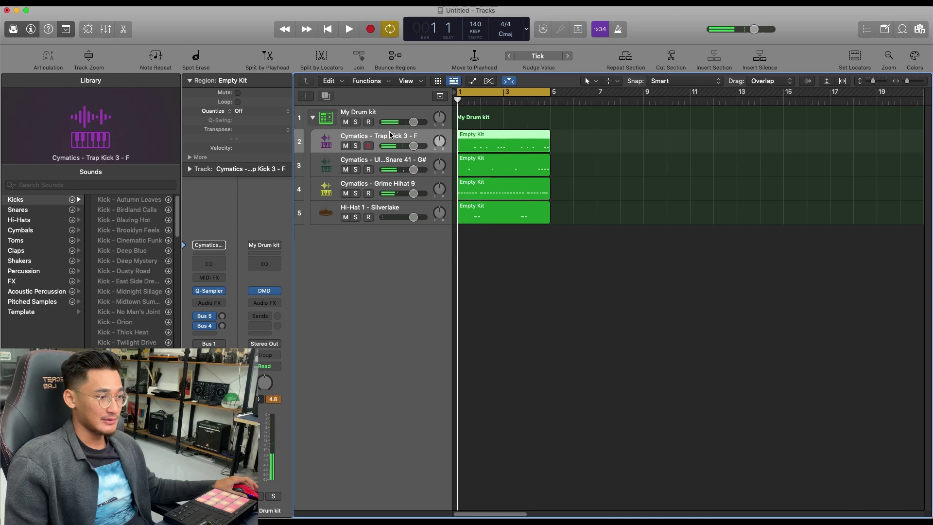
click(487, 193)
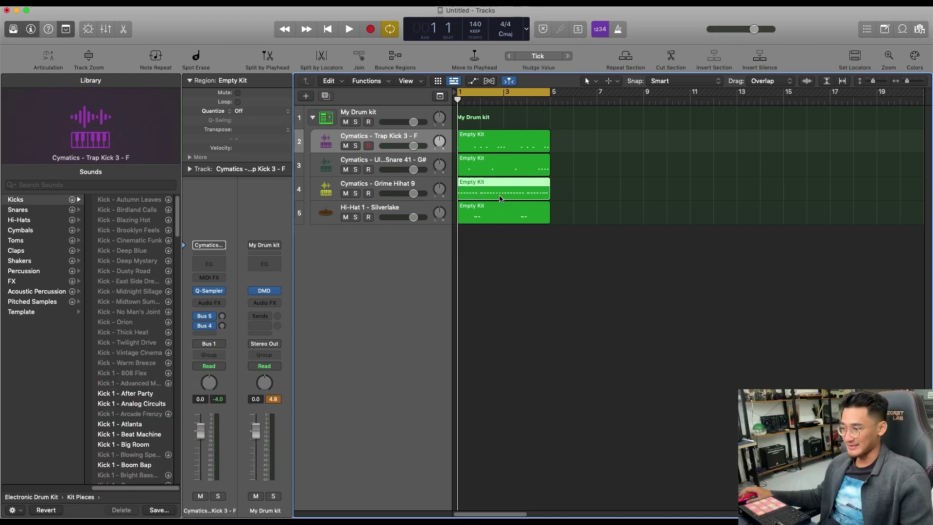
double_click(498, 195)
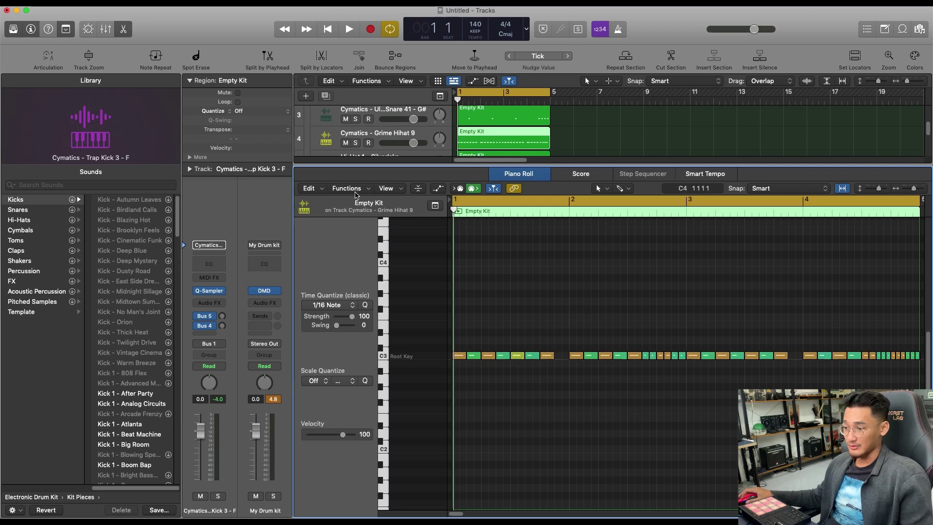
Select all hi-hat notes and apply the MIDI Transform Humanize to them
click(347, 189)
click(347, 189)
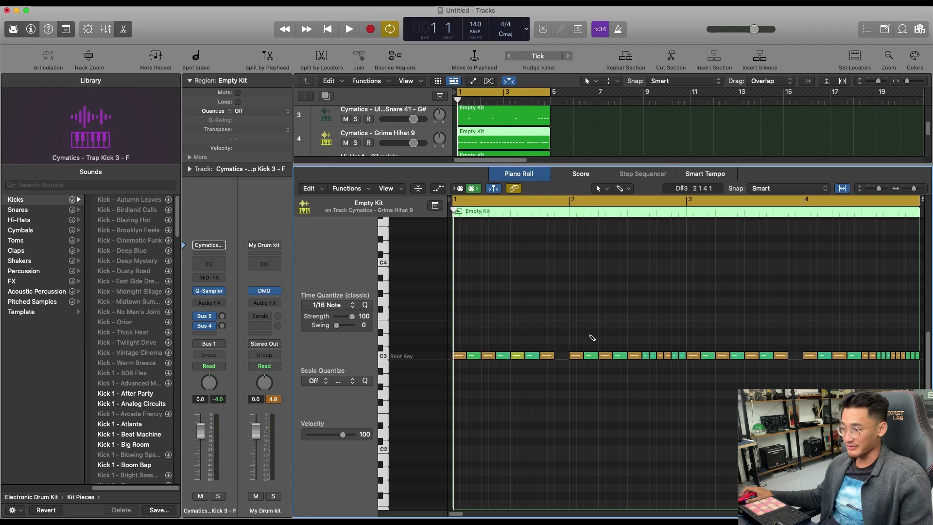
key(super+a)
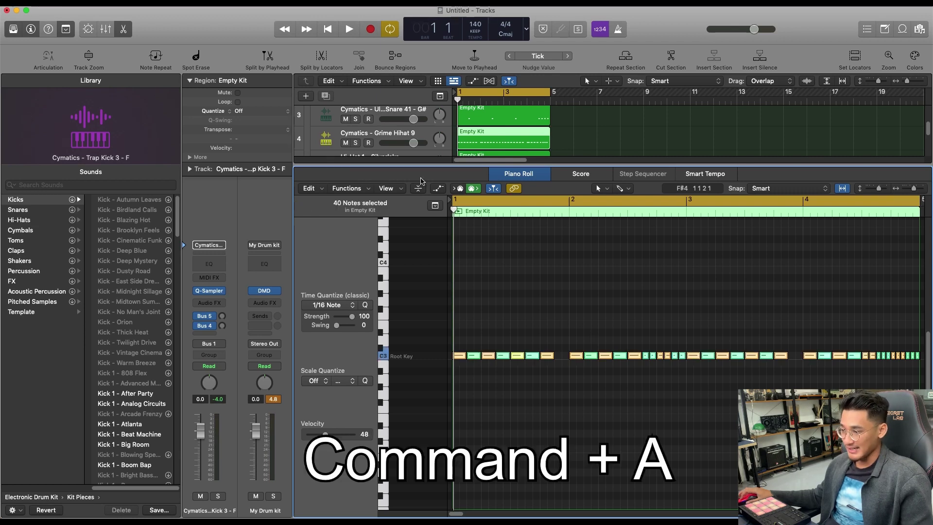
click(360, 190)
mouse_move(402, 278)
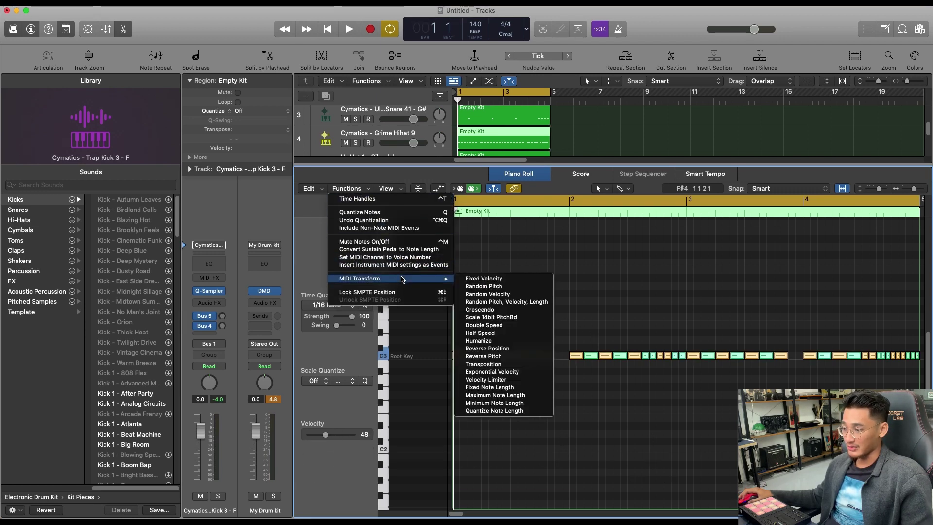
click(497, 345)
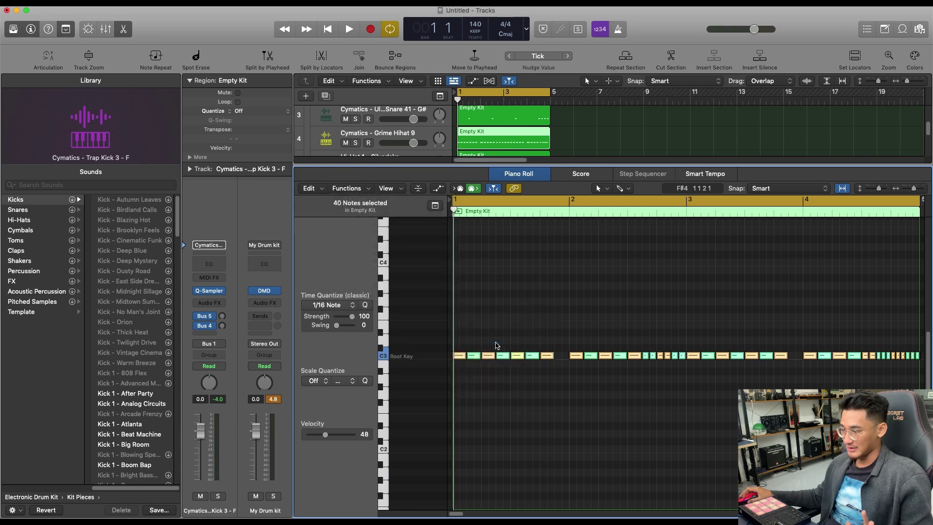
click(506, 453)
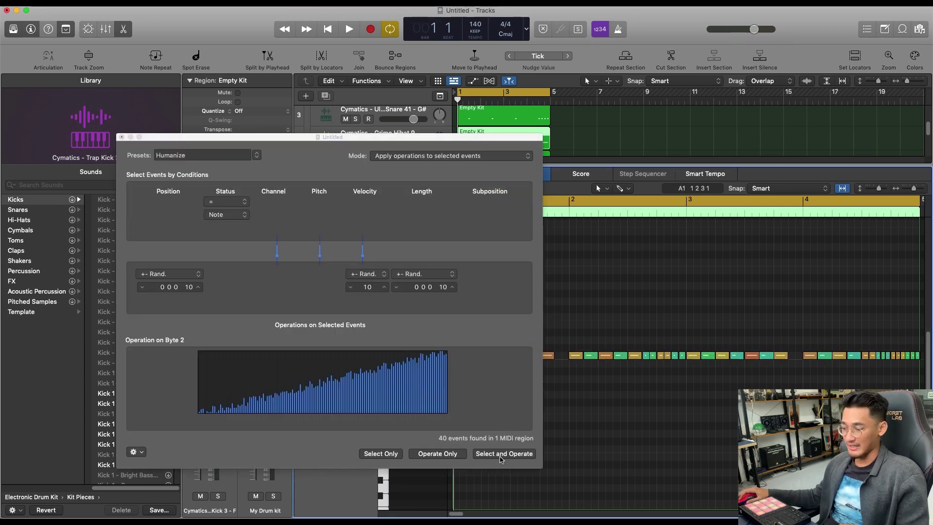
click(505, 453)
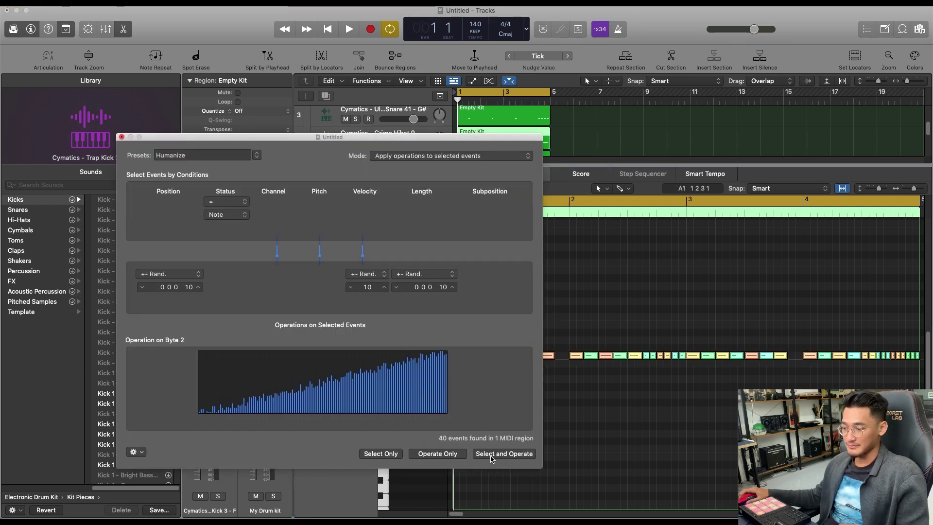
click(121, 136)
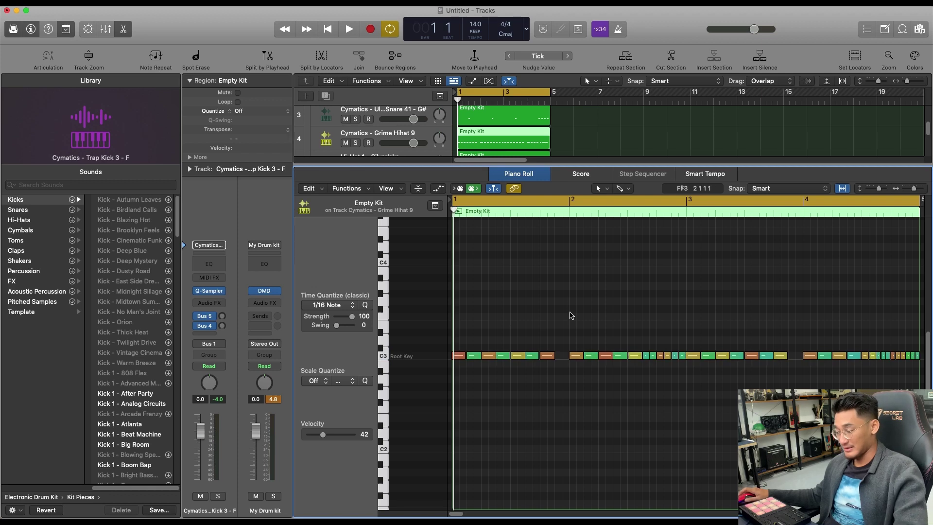
Zoom in on the humanized hi-hat timing and play it back
scroll(572, 315, up, 5)
key(period)
key(period)
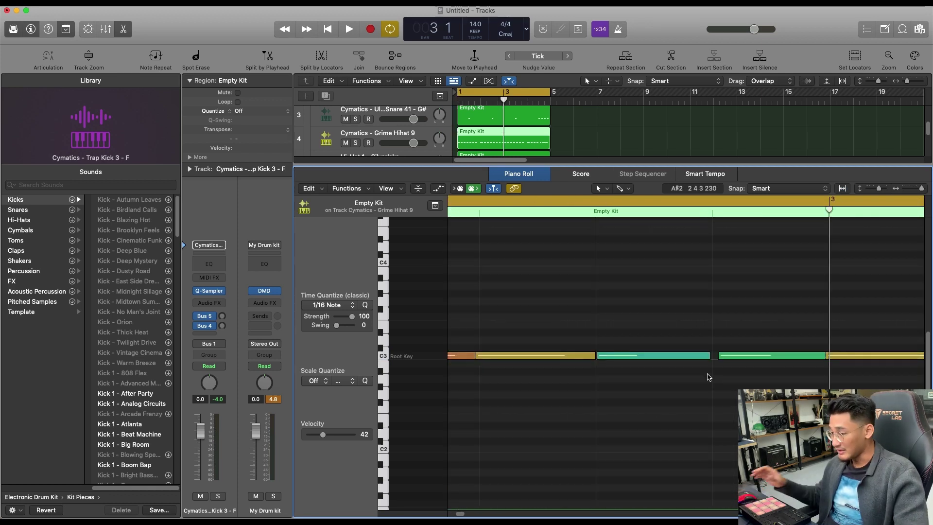
scroll(708, 377, down, 6)
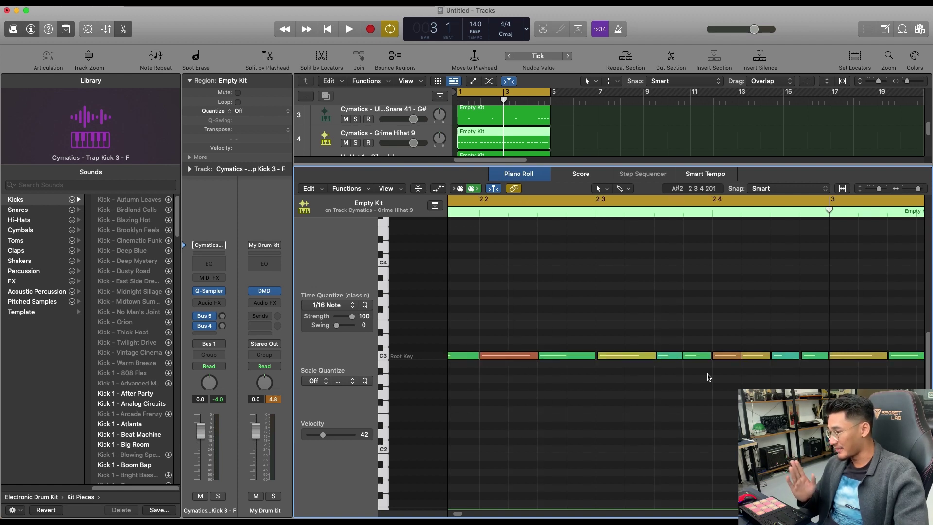
scroll(709, 377, down, 2)
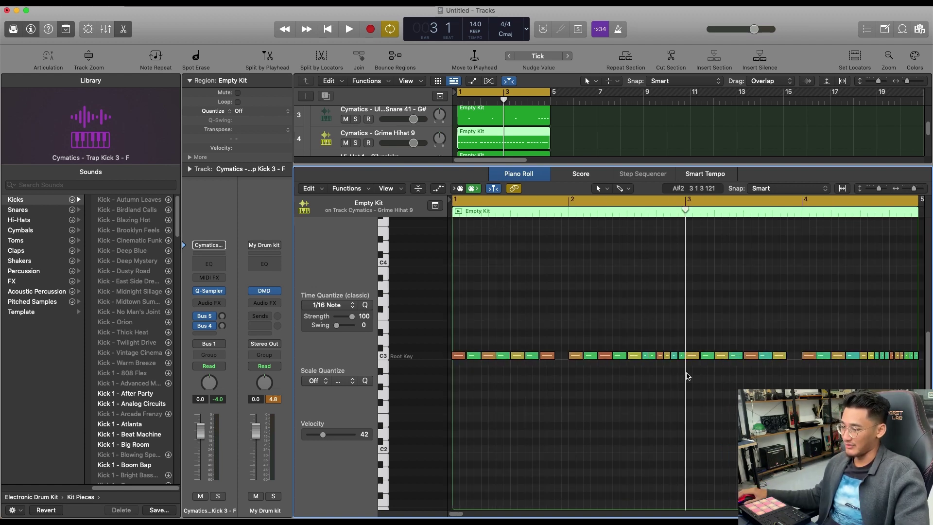
click(455, 356)
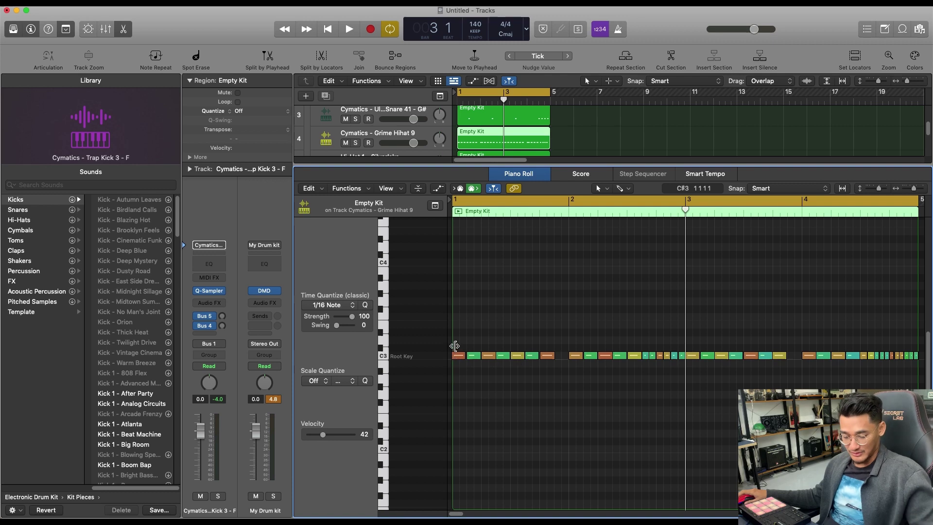
key(shift+space)
key(shift+space)
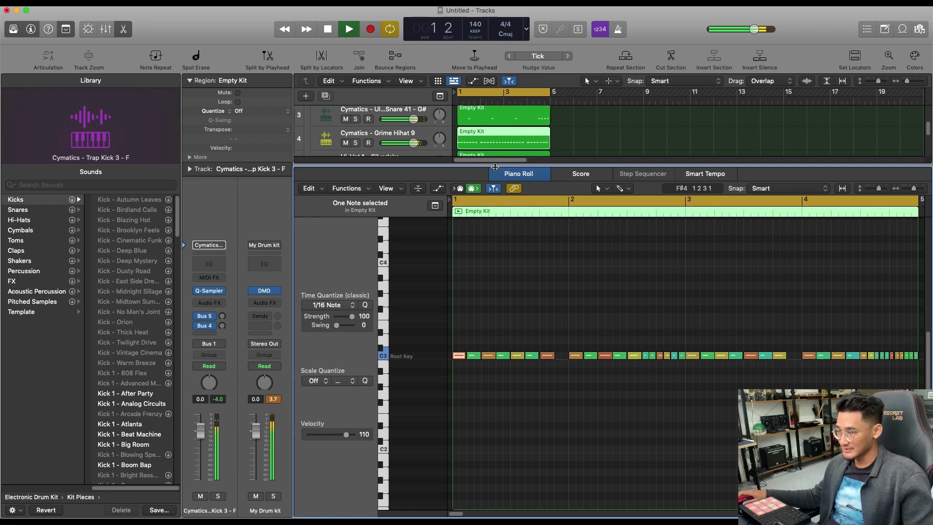
Draw a descending Note Velocity line across the snare region's five roll notes in bar 4
key(p)
key(space)
click(525, 166)
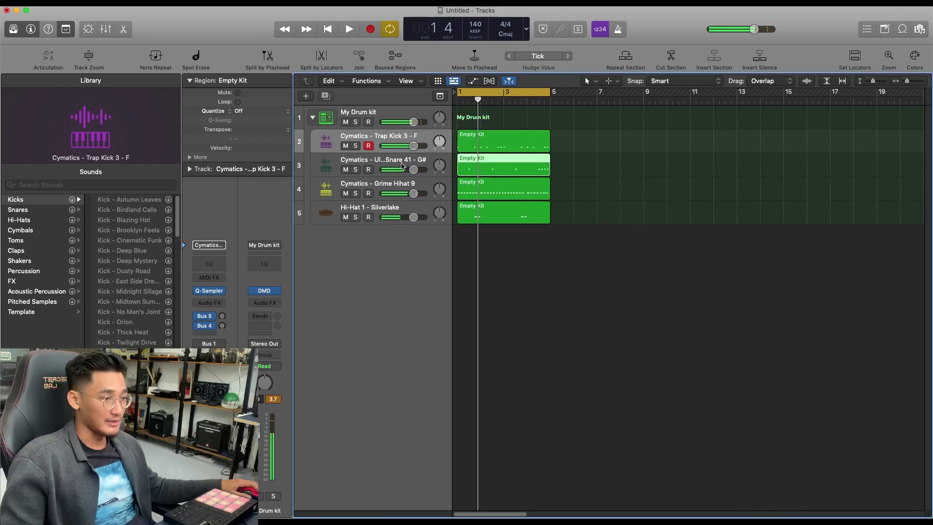
double_click(525, 166)
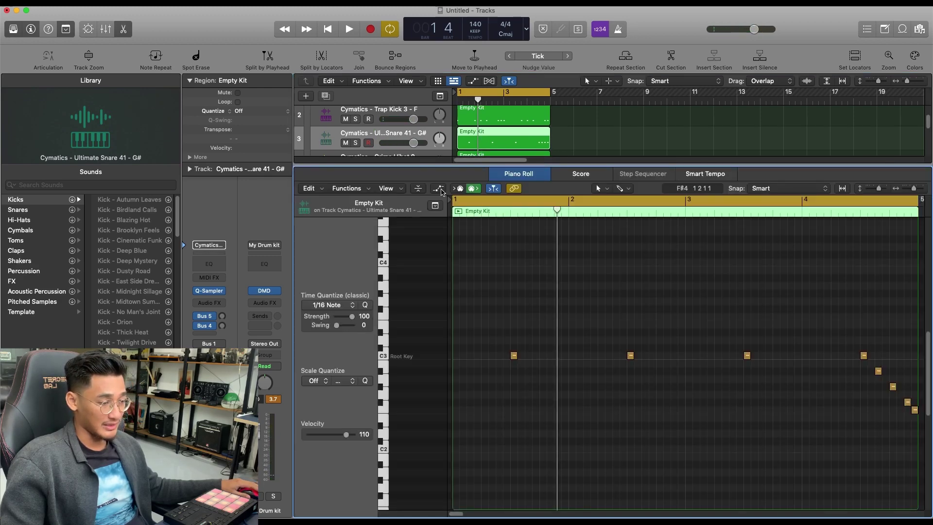
click(440, 190)
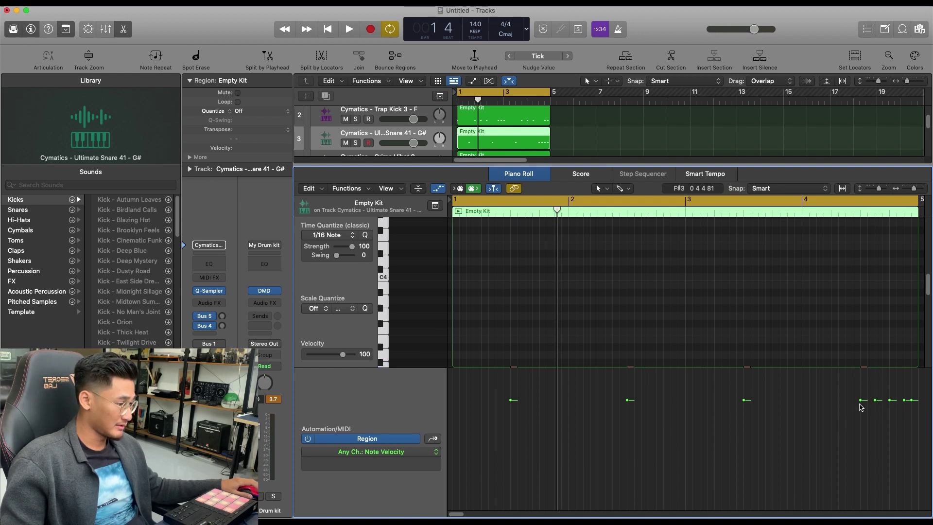
drag(862, 407, 890, 454)
key(space)
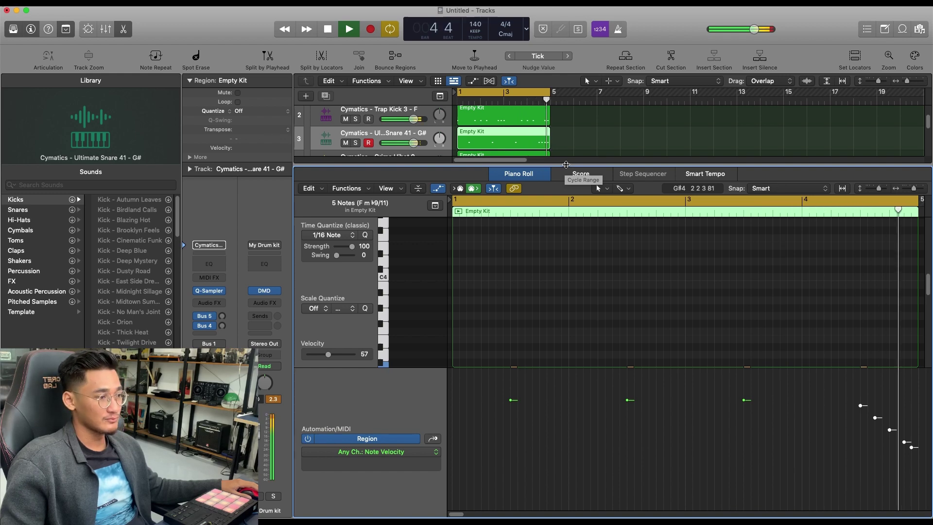
Stop playback
key(space)
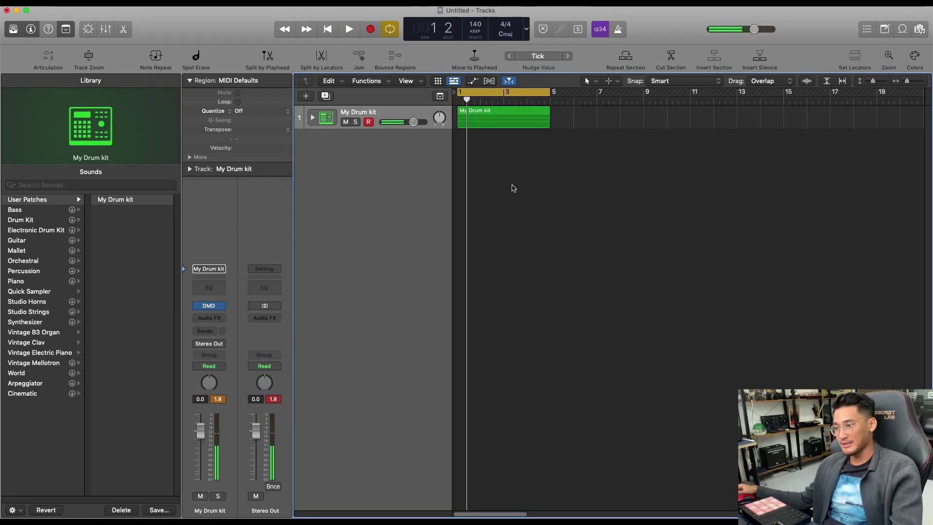